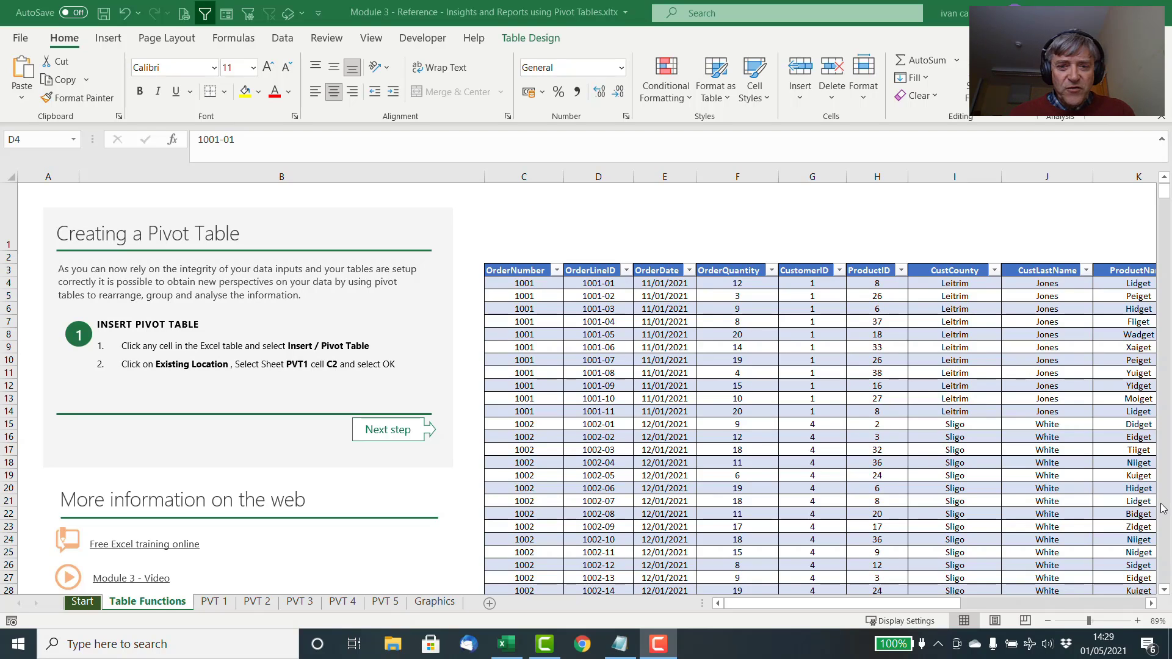
Create a pivot table from OrdersTable on the existing worksheet PVT 1 at cell C2
left_click(674, 374)
left_click(108, 37)
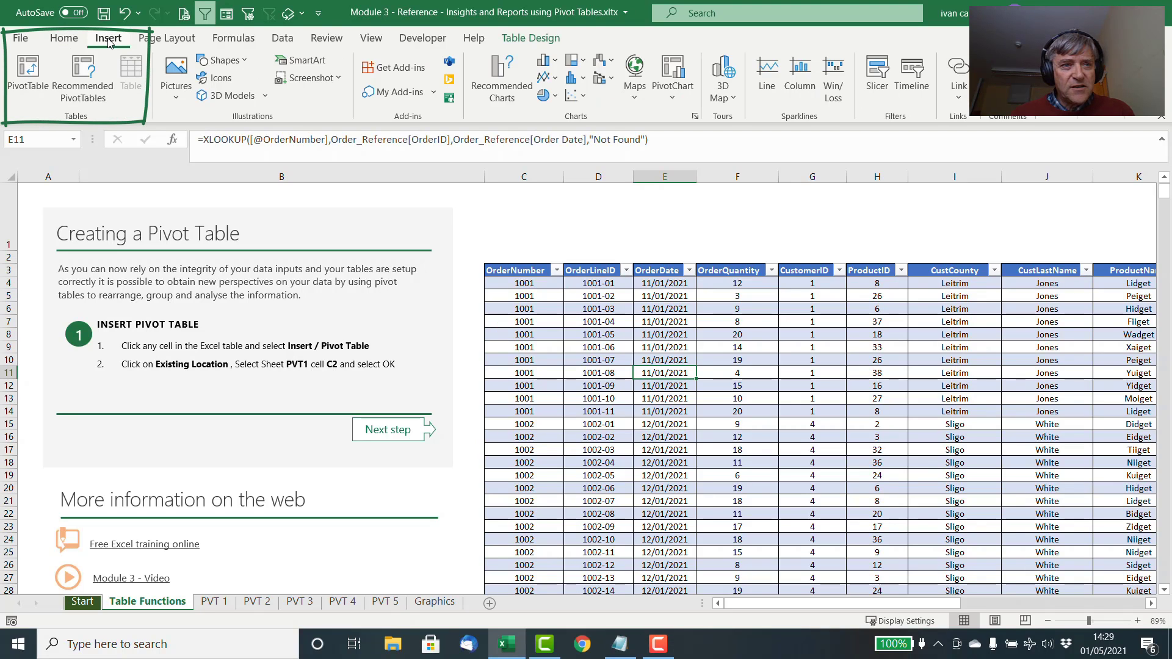
left_click(28, 72)
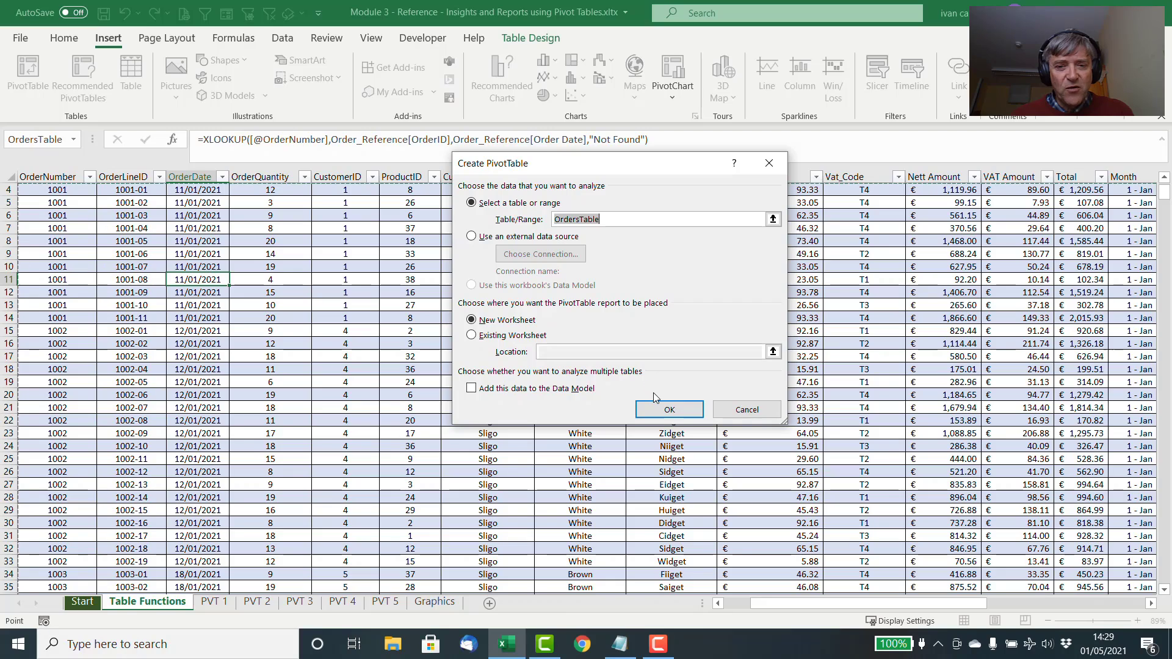
left_click(474, 336)
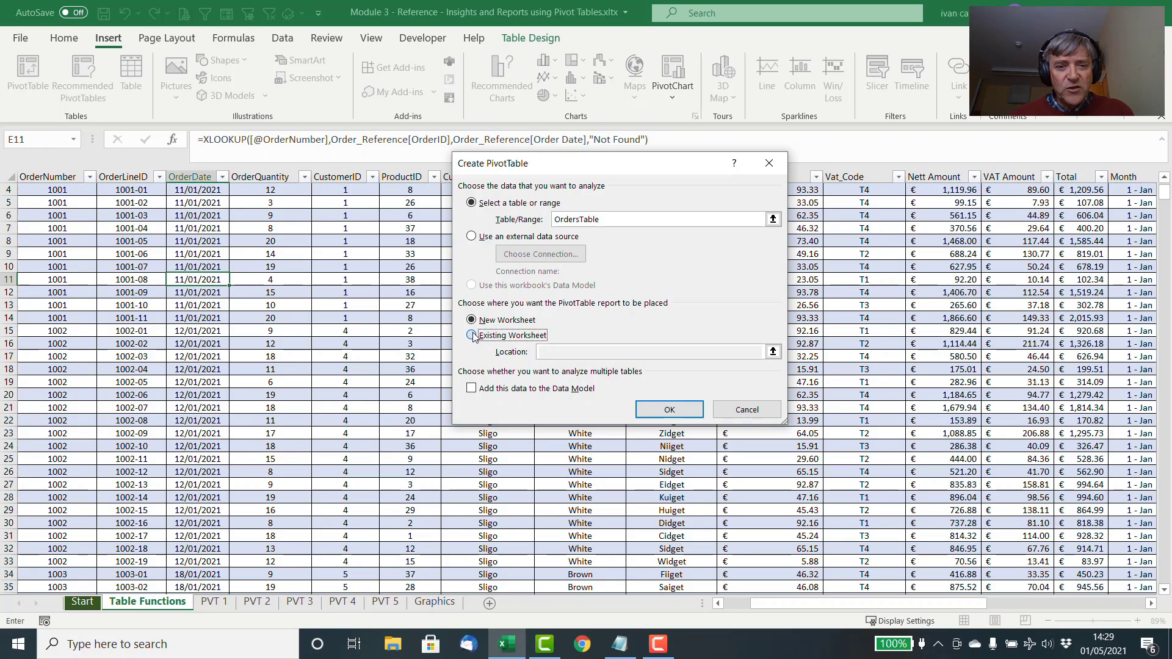
left_click(774, 352)
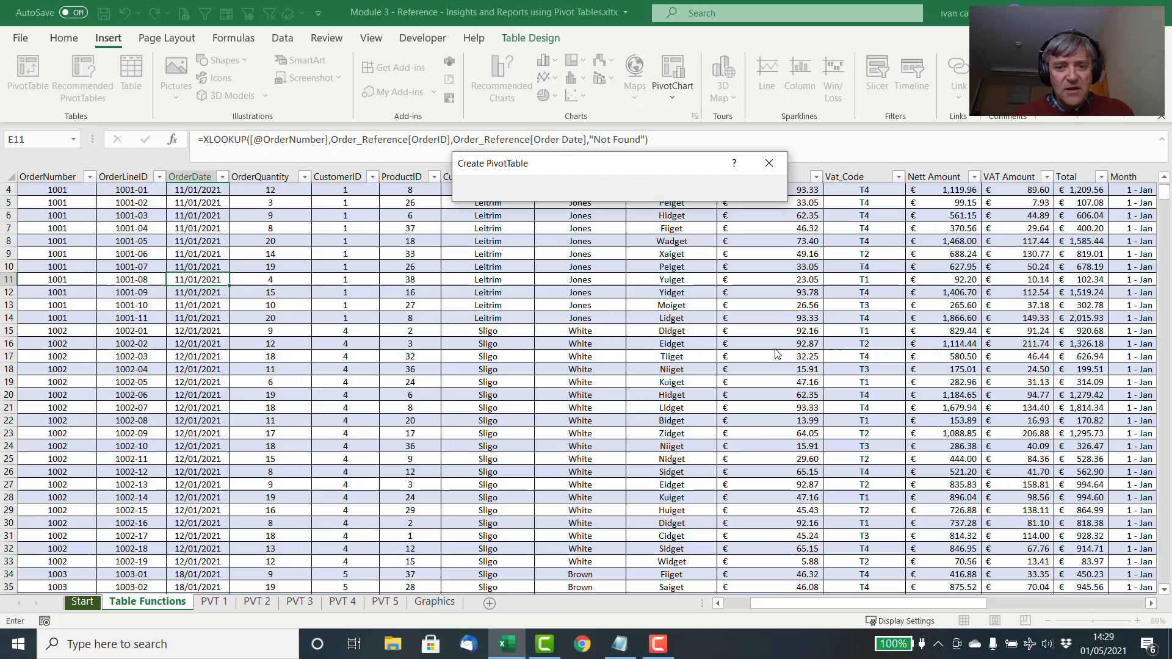
left_click(214, 602)
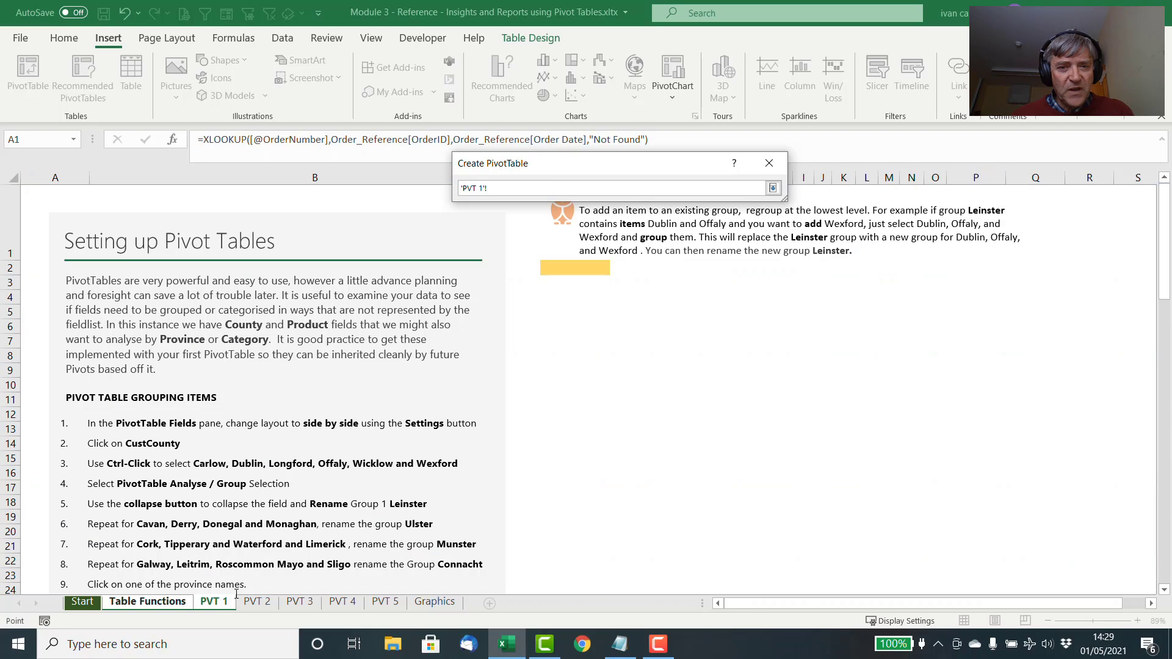
left_click(577, 268)
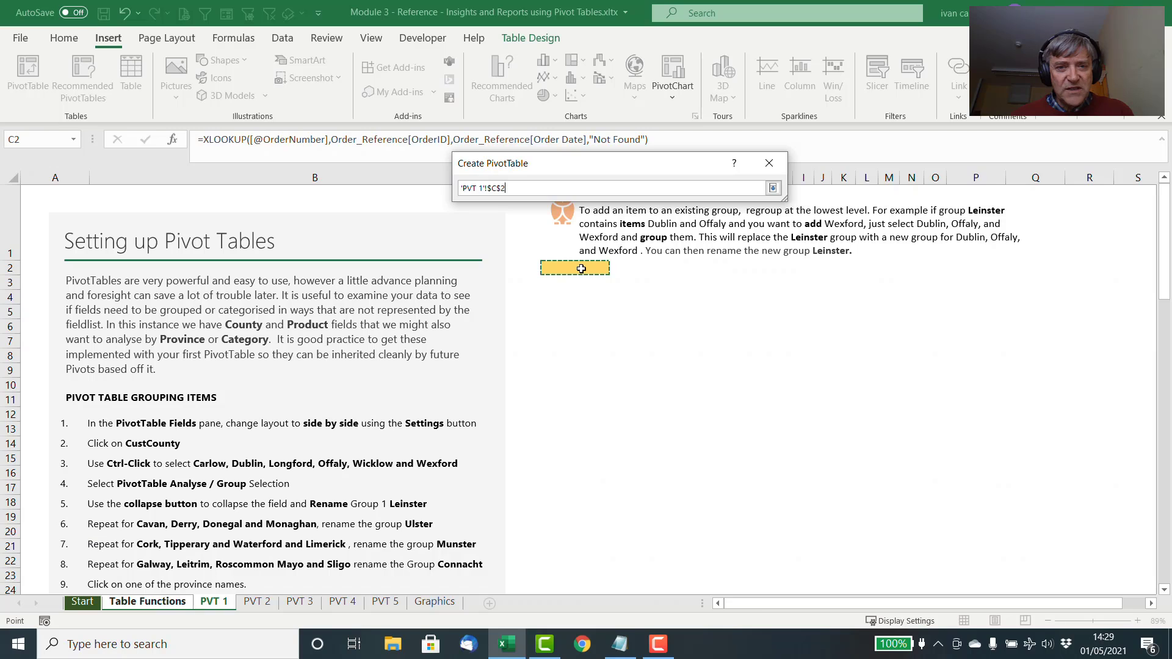
left_click(772, 188)
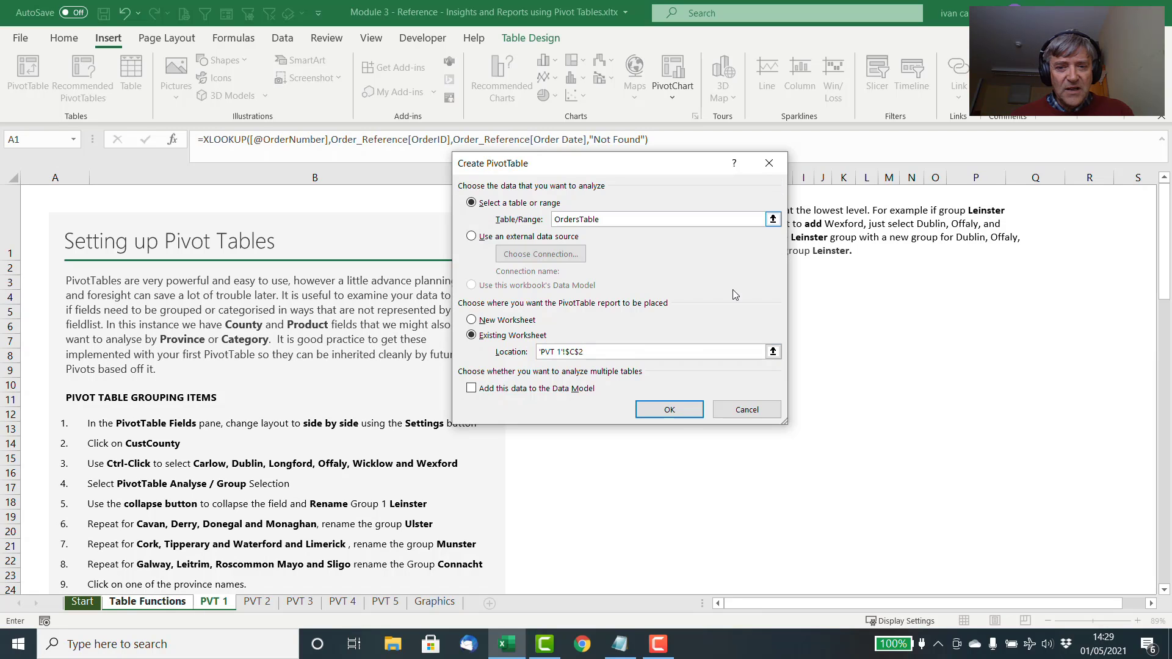
left_click(669, 410)
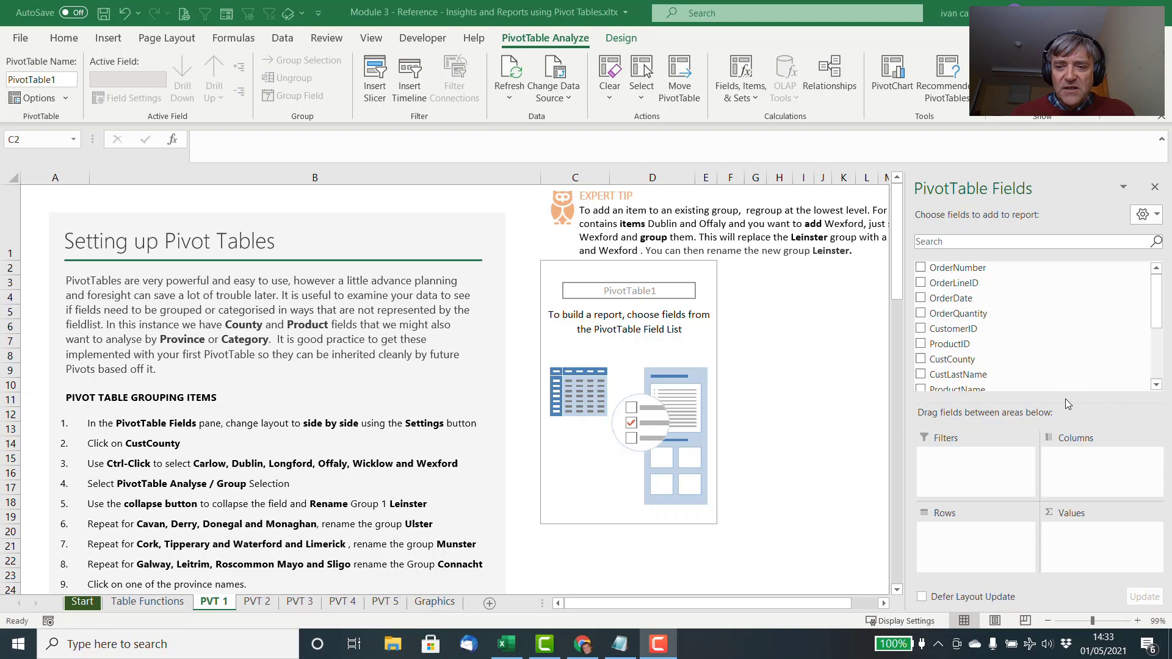
Lay out the pivot table's fields and areas sections side by side, and add CustCounty as the row field
left_click(1158, 297)
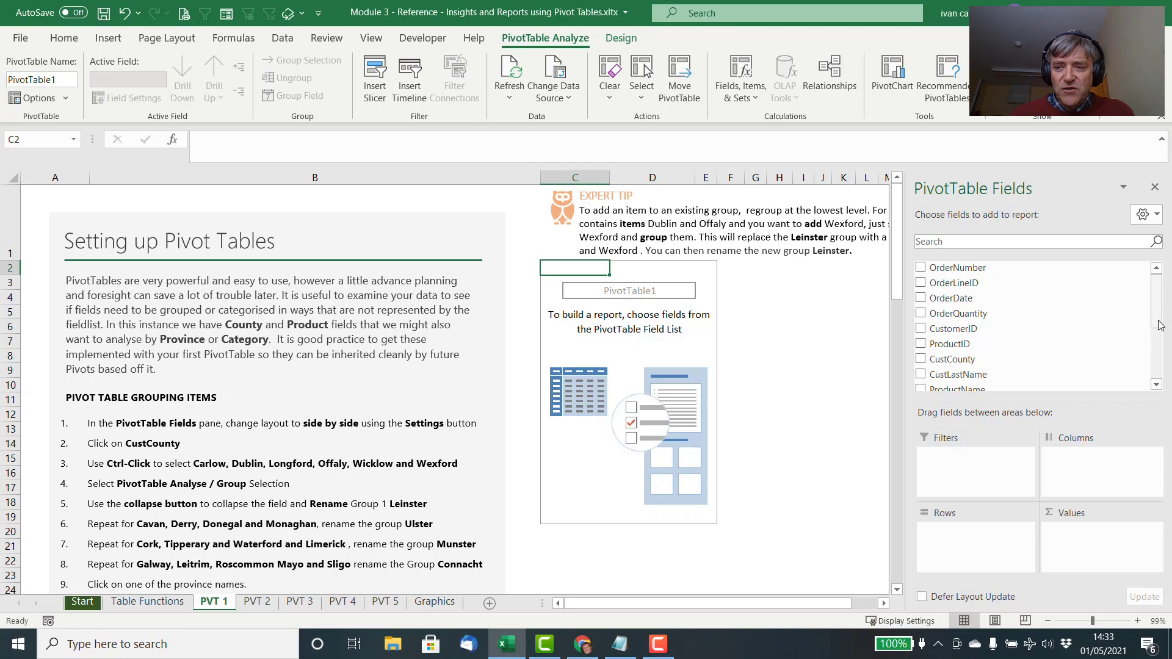
mouse_move(1157, 302)
left_mouse_down()
mouse_move(1158, 357)
mouse_move(1155, 305)
left_mouse_up()
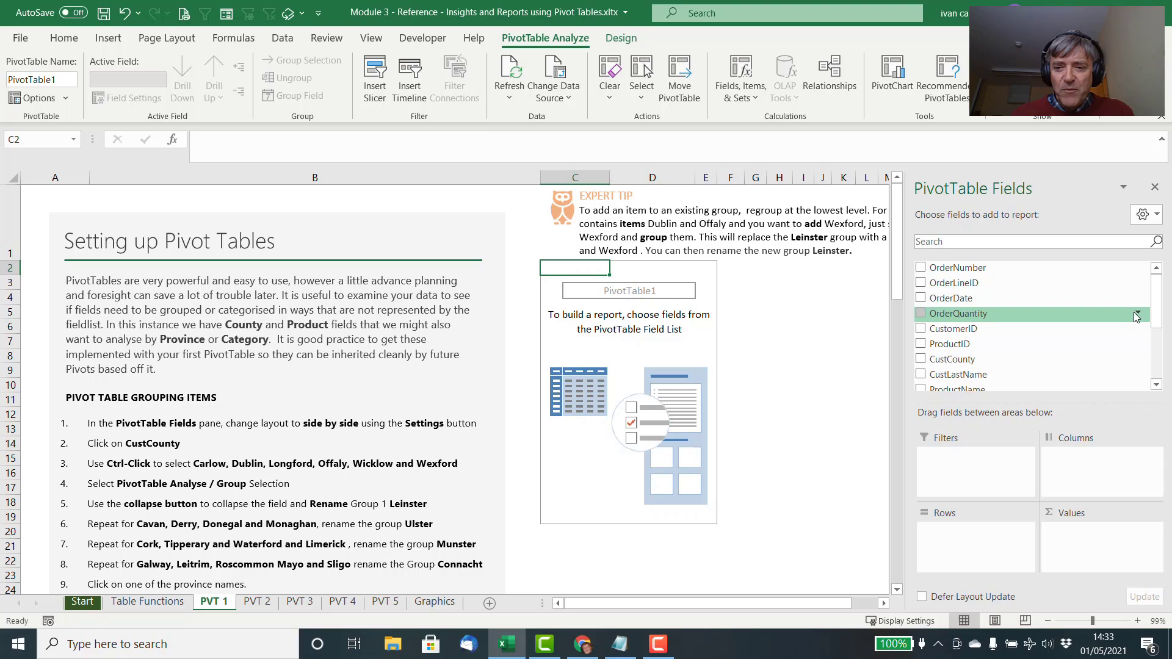
left_click(1158, 216)
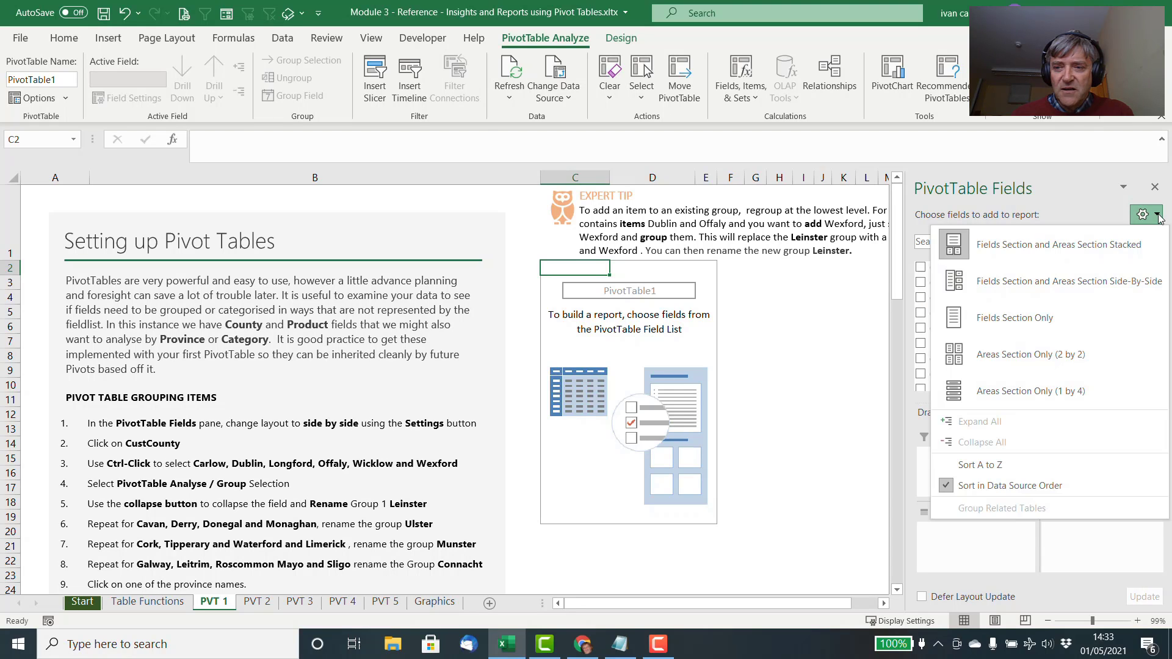
left_click(1031, 283)
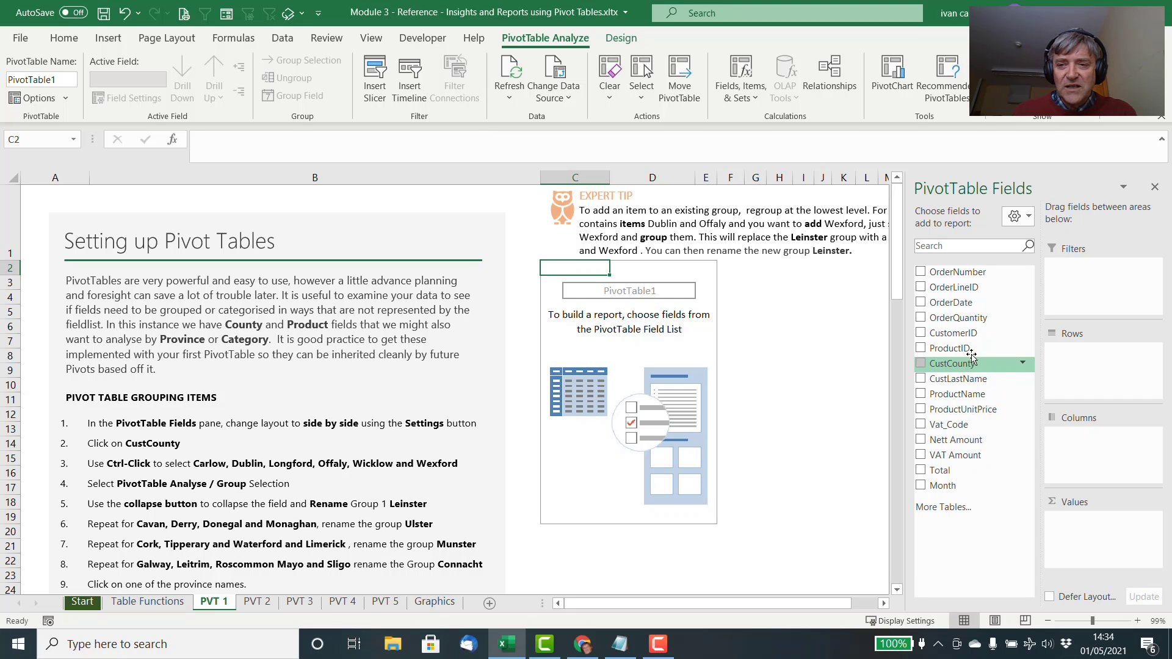
left_click(921, 364)
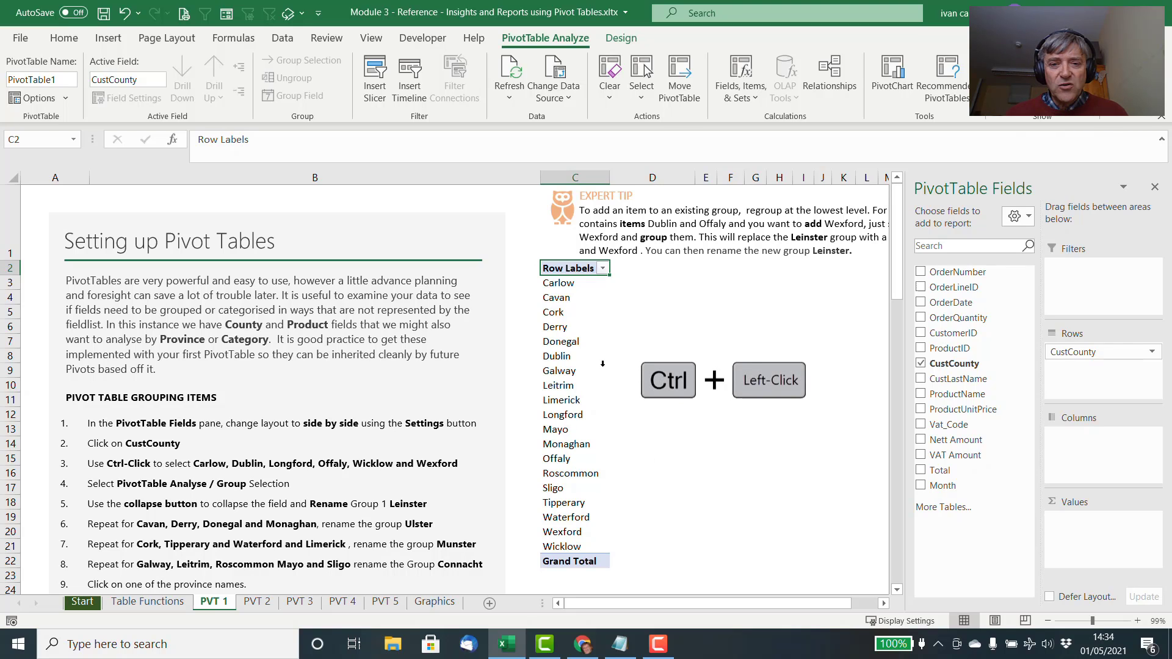
Group the counties Carlow, Dublin, Longford, Offaly, Wexford and Wicklow, and collapse the grouped field
left_click(573, 284)
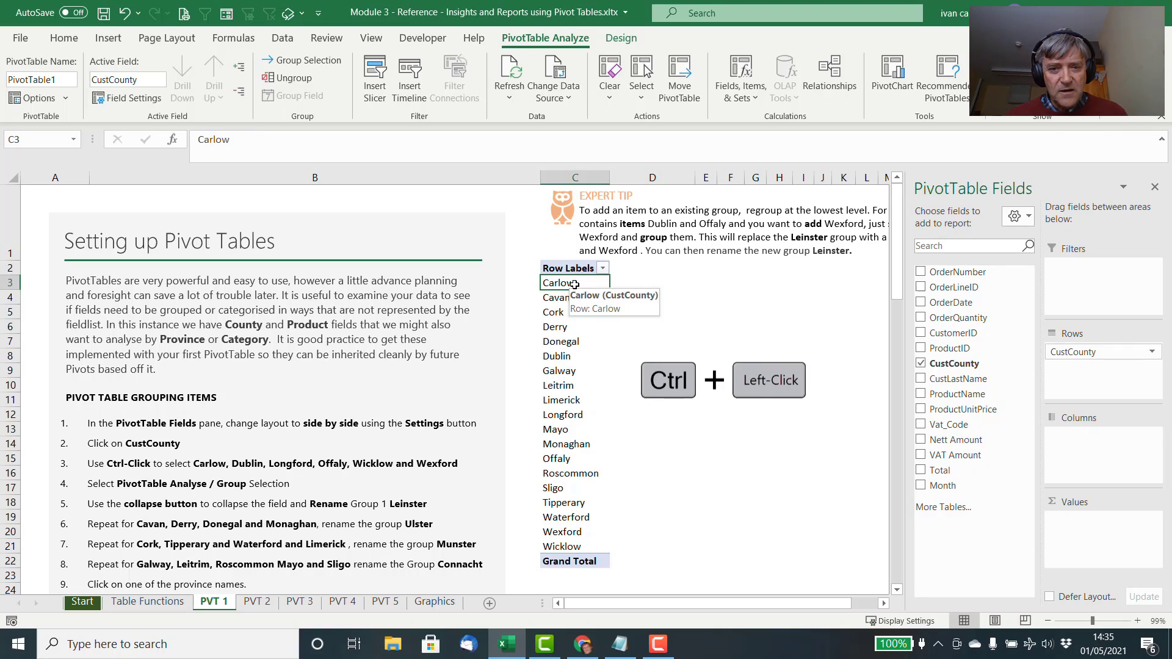
left_click(581, 356, "ctrl")
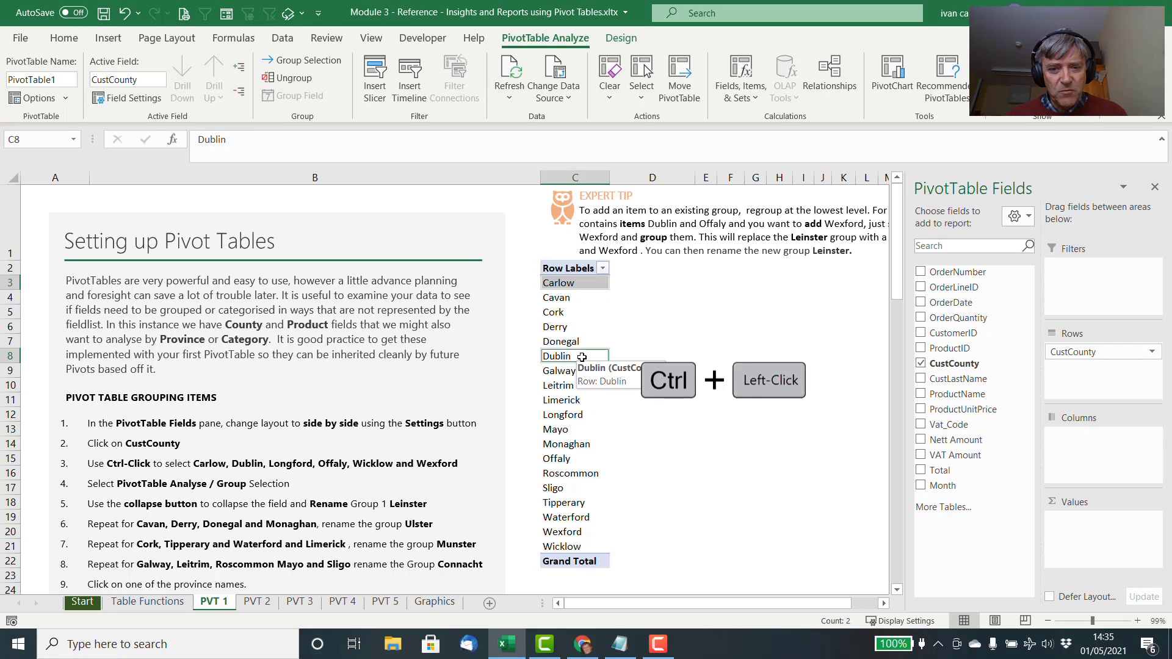
left_click(592, 414, "ctrl")
left_click(587, 457, "ctrl")
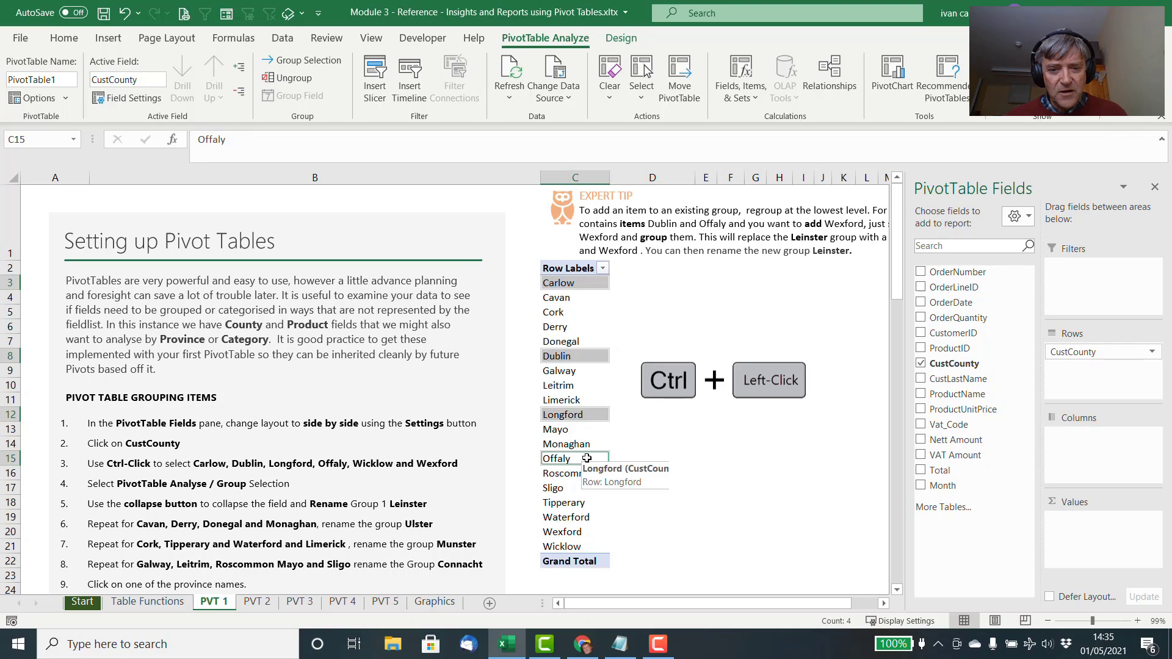
left_click(602, 532, "ctrl")
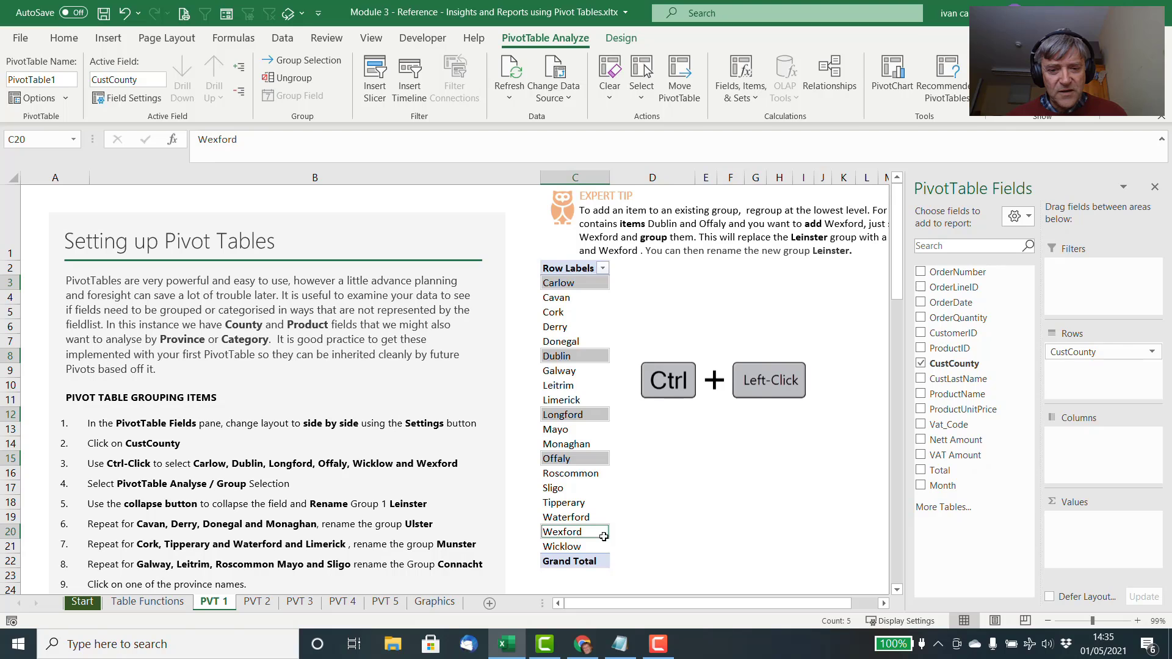
left_click(596, 546, "ctrl")
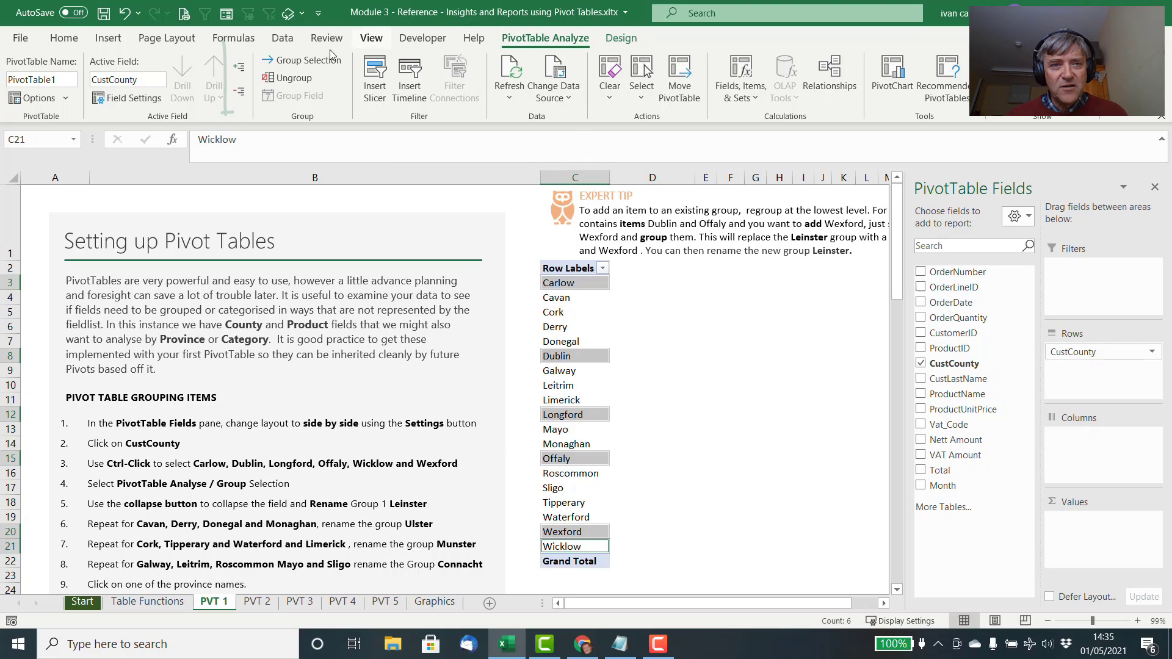
left_click(296, 61)
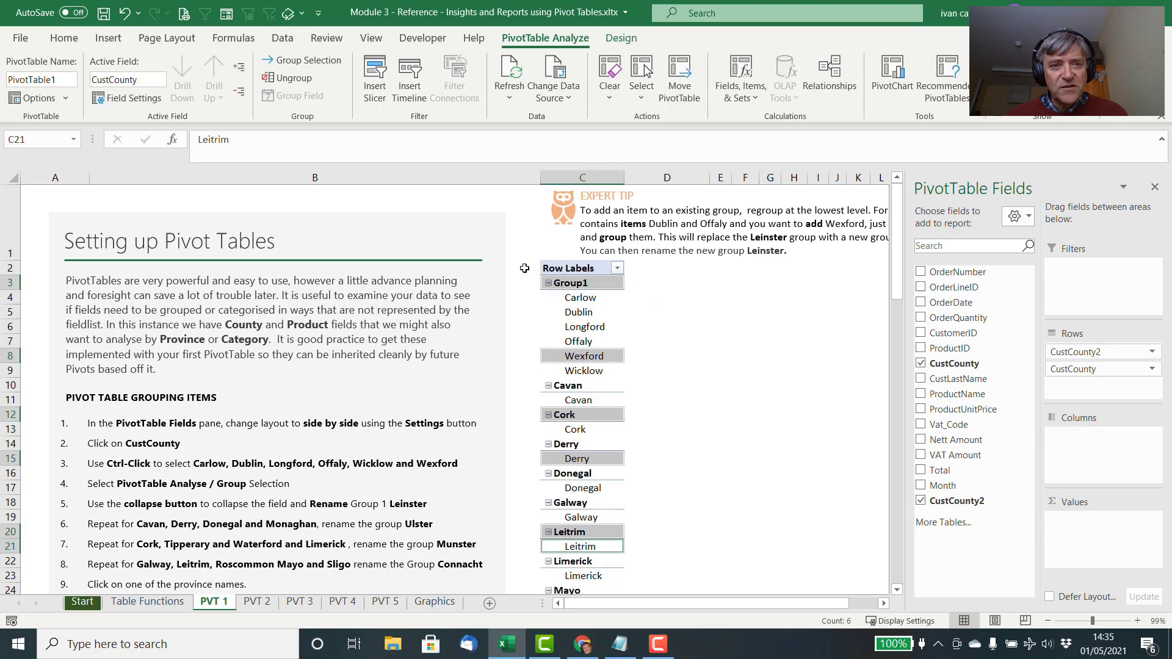
left_click(242, 99)
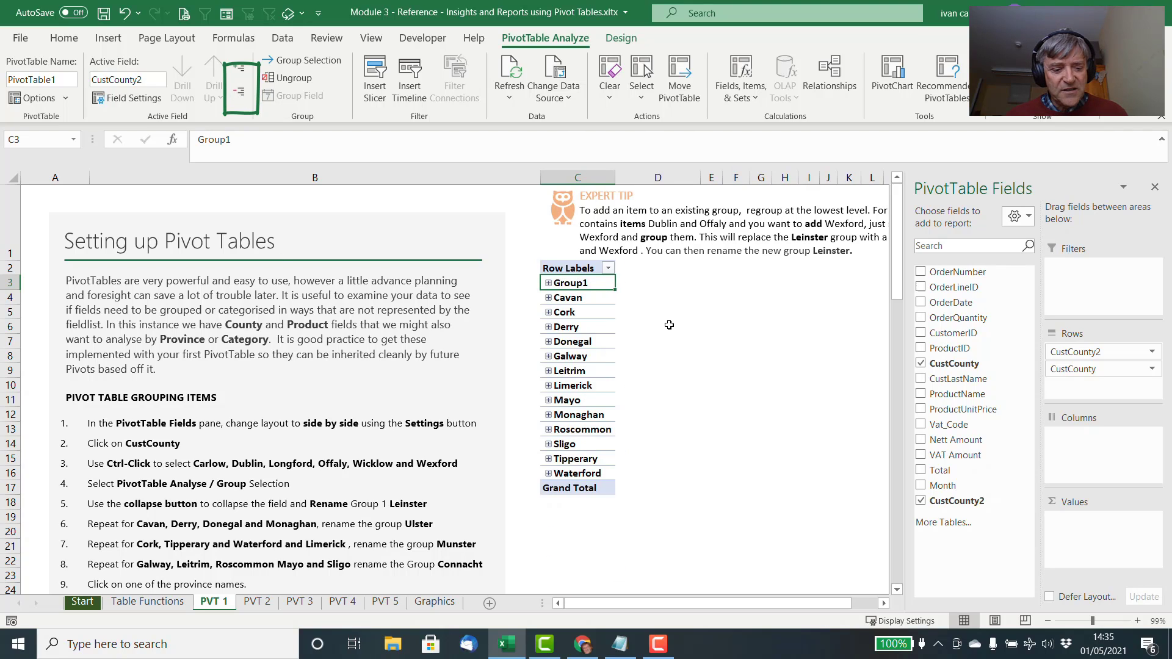
Group Cavan, Derry, Donegal and Monaghan in the pivot table rows, and collapse the grouped field
left_click(608, 297, "ctrl")
left_click(609, 327, "ctrl")
left_click(609, 342, "ctrl")
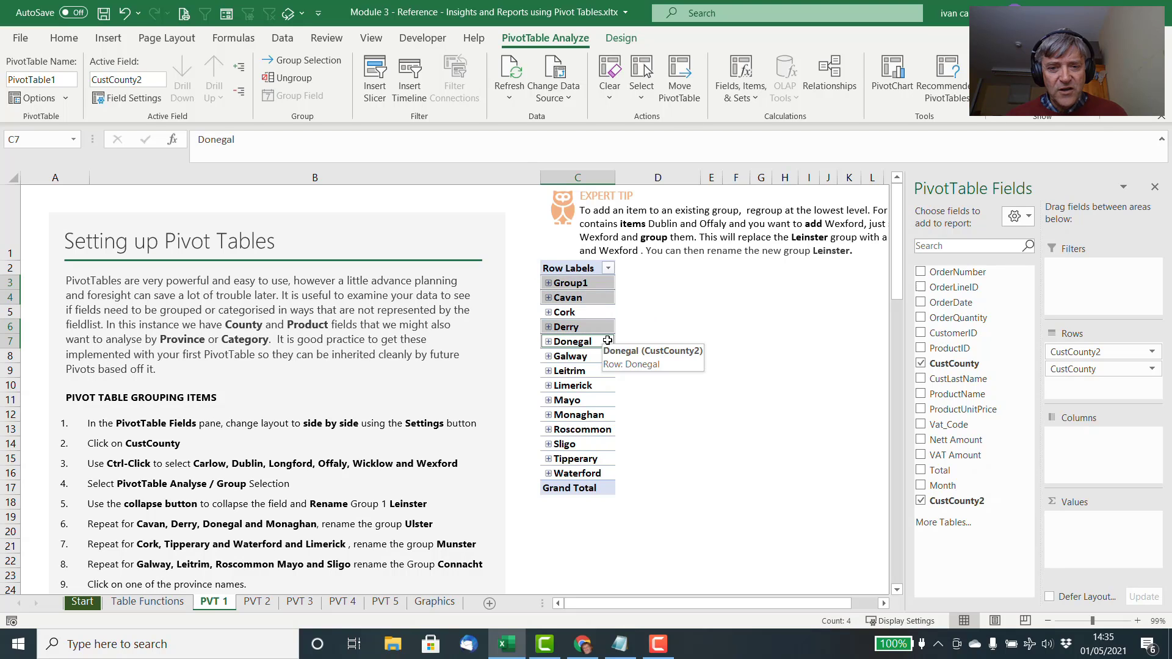
left_click(611, 414, "ctrl")
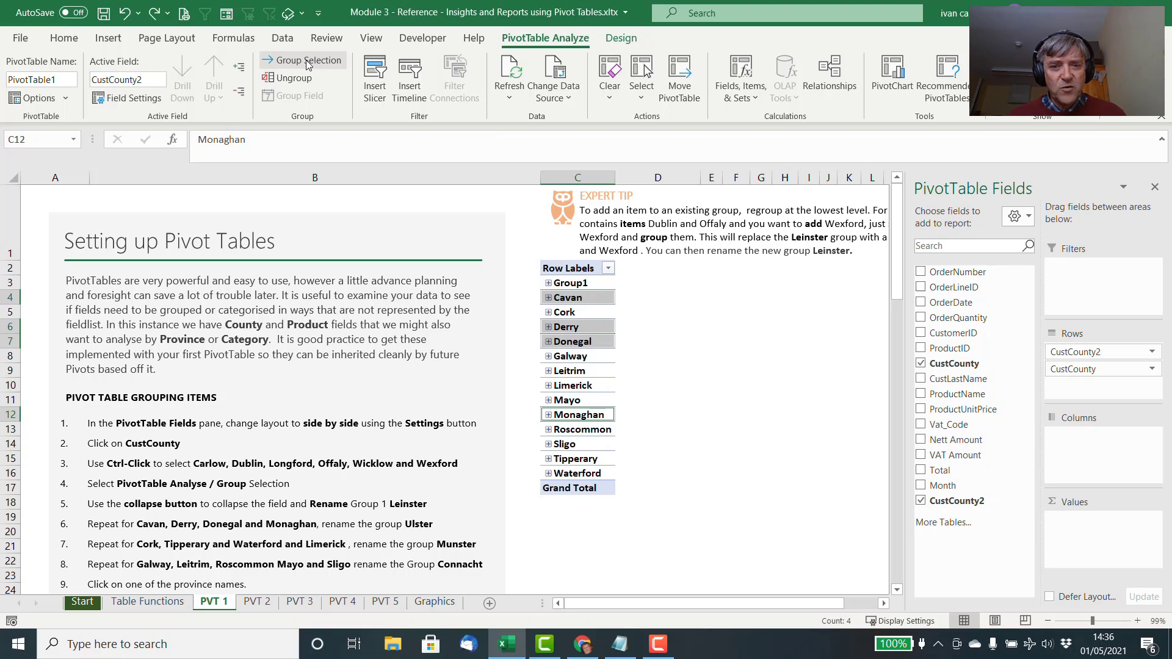
left_click(305, 60)
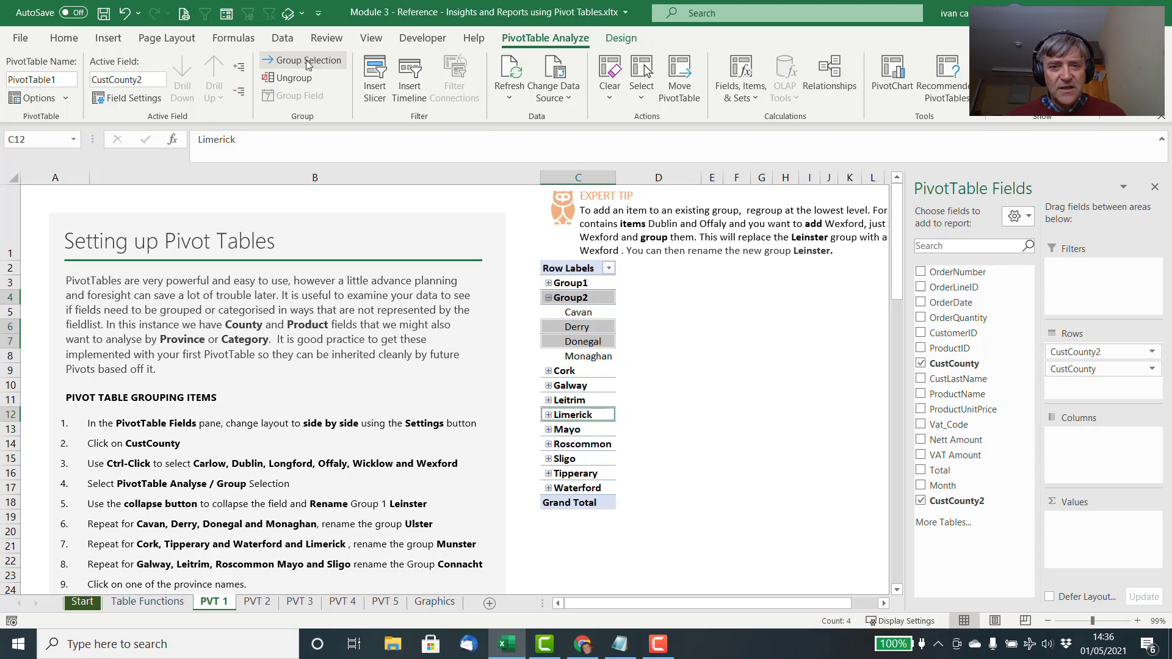
left_click(604, 302)
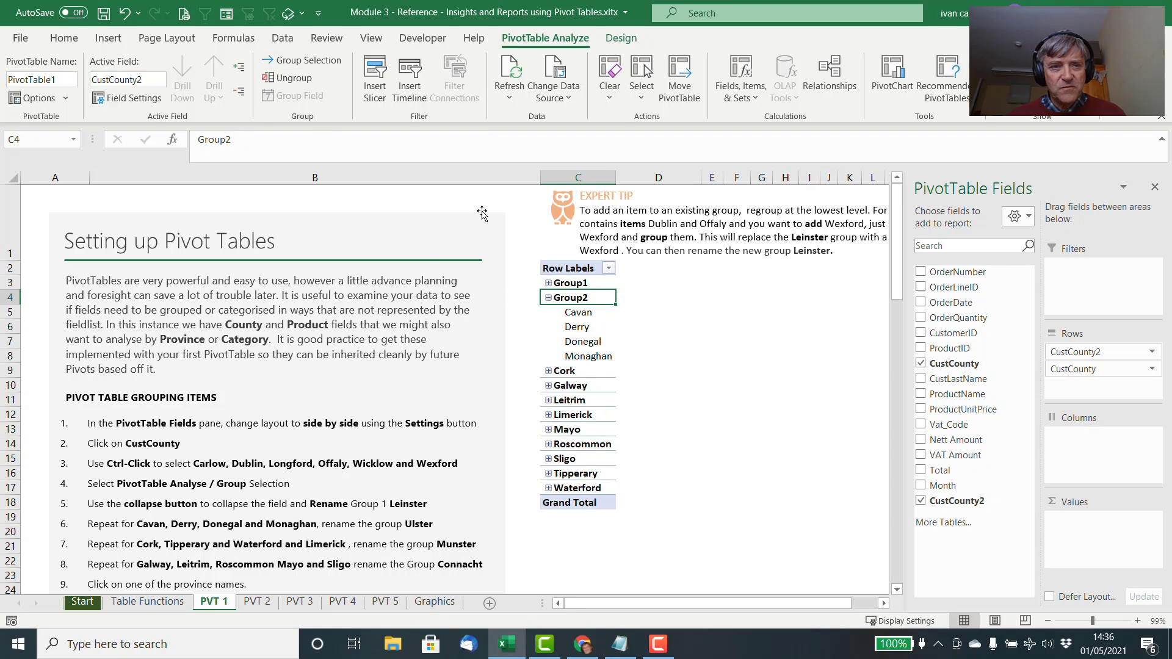
left_click(240, 96)
Group Cork, Tipperary, Waterford and Limerick in the pivot table rows
left_click(567, 312)
left_click(604, 414, "ctrl")
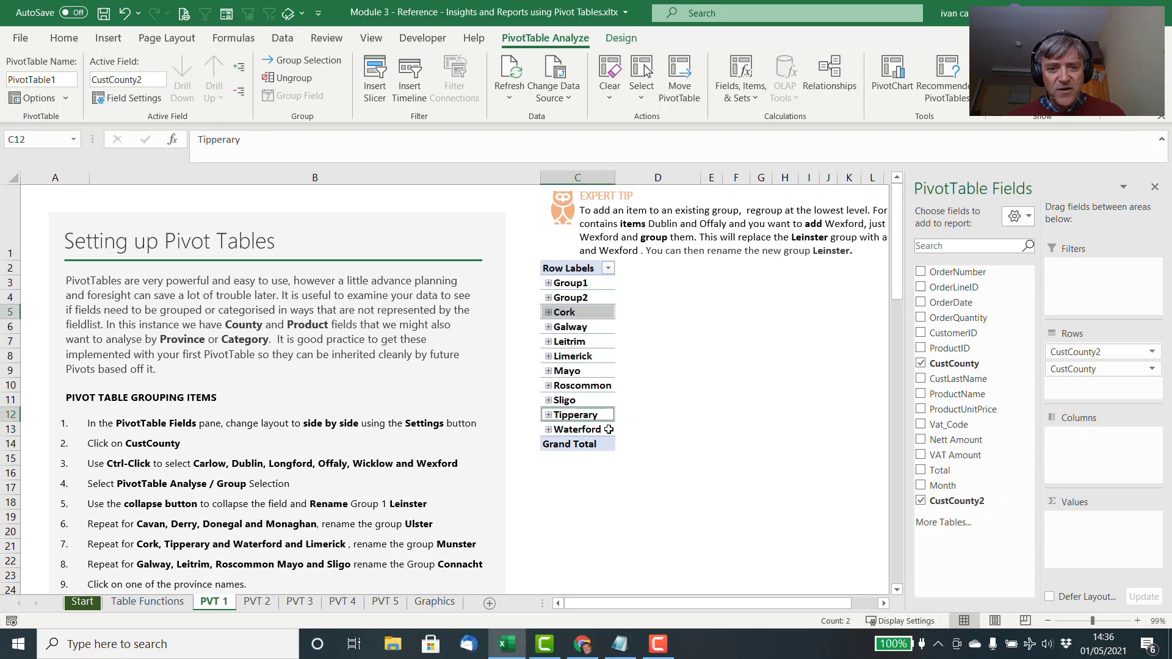
left_click(609, 429, "ctrl")
left_click(610, 360, "ctrl")
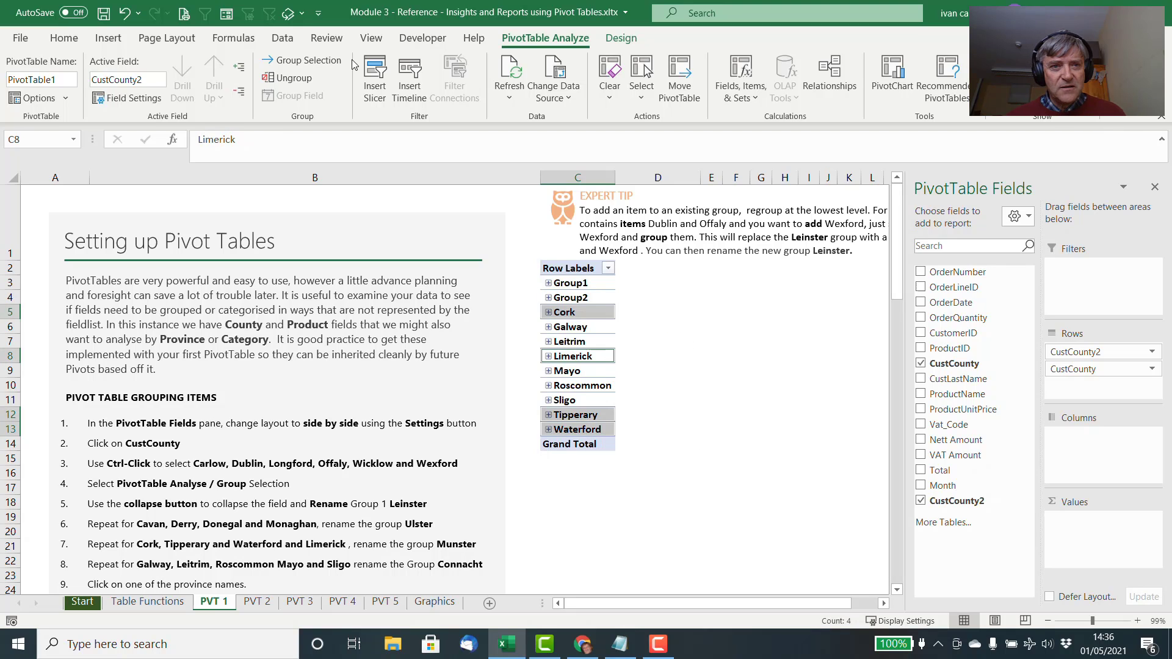
left_click(304, 60)
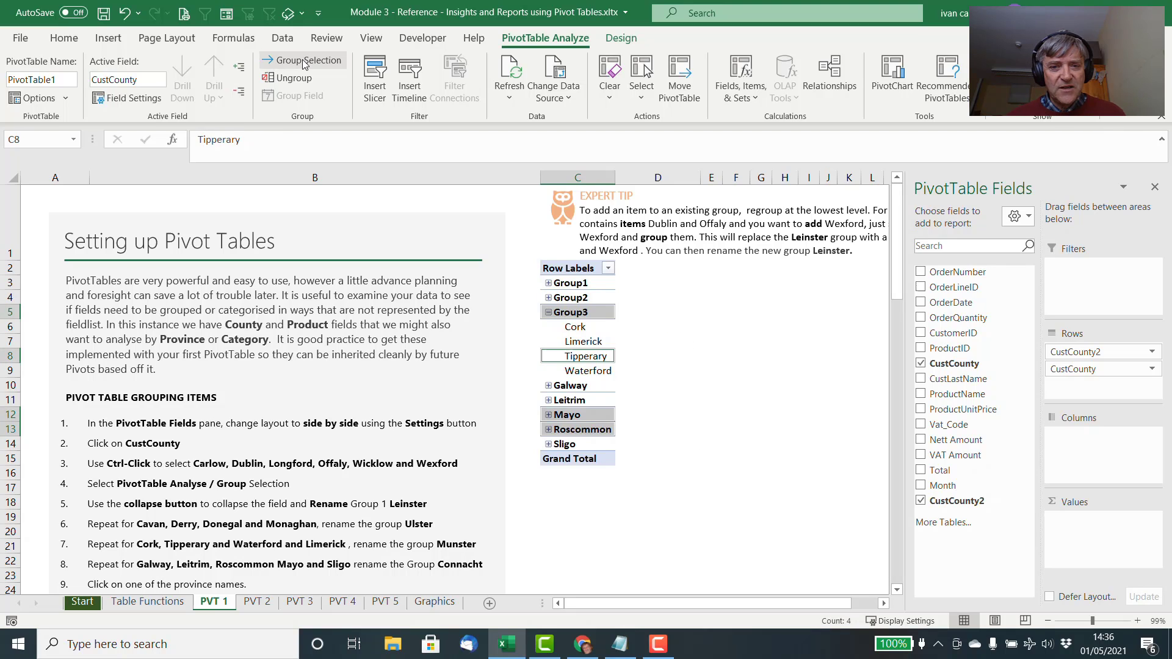
Group Galway, Leitrim, Mayo, Roscommon and Sligo, and collapse the field so only the group rows show
left_click(601, 387)
left_click(609, 400, "ctrl")
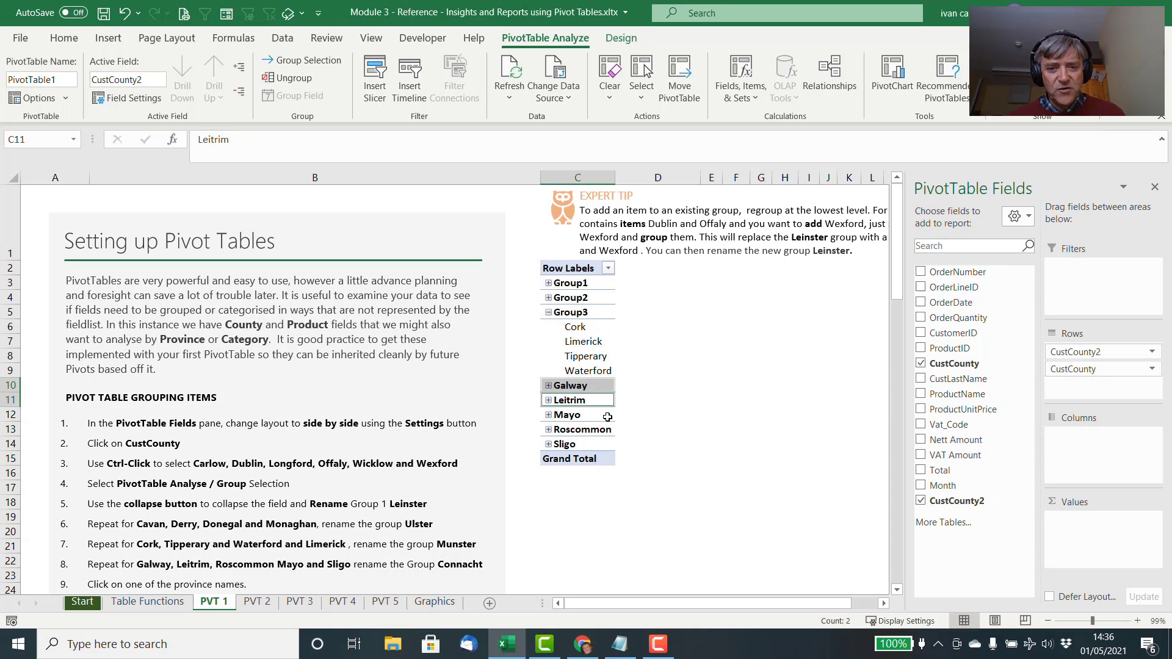
left_click(608, 415, "ctrl")
left_click(610, 430, "ctrl")
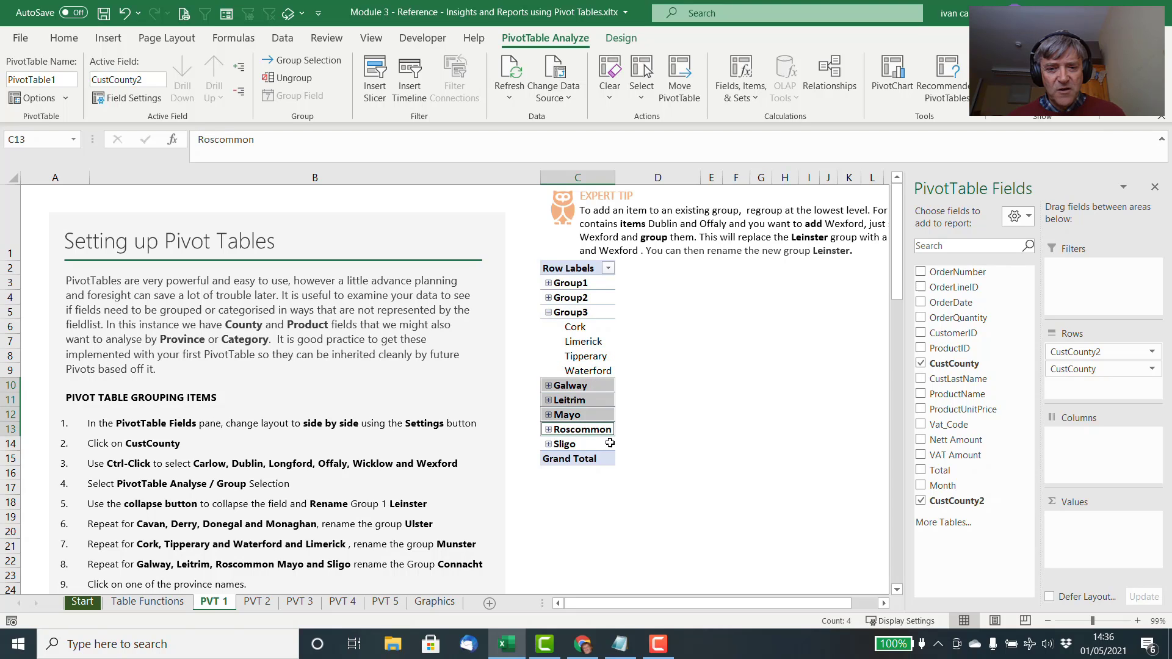
left_click(607, 444, "ctrl")
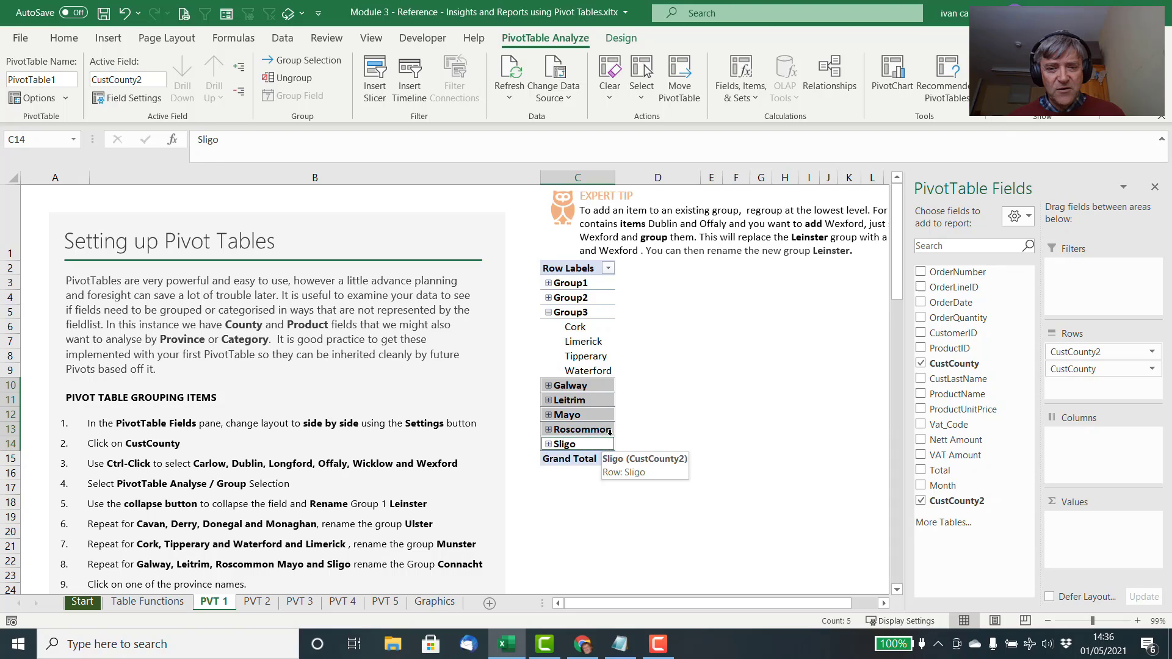
left_click(317, 61)
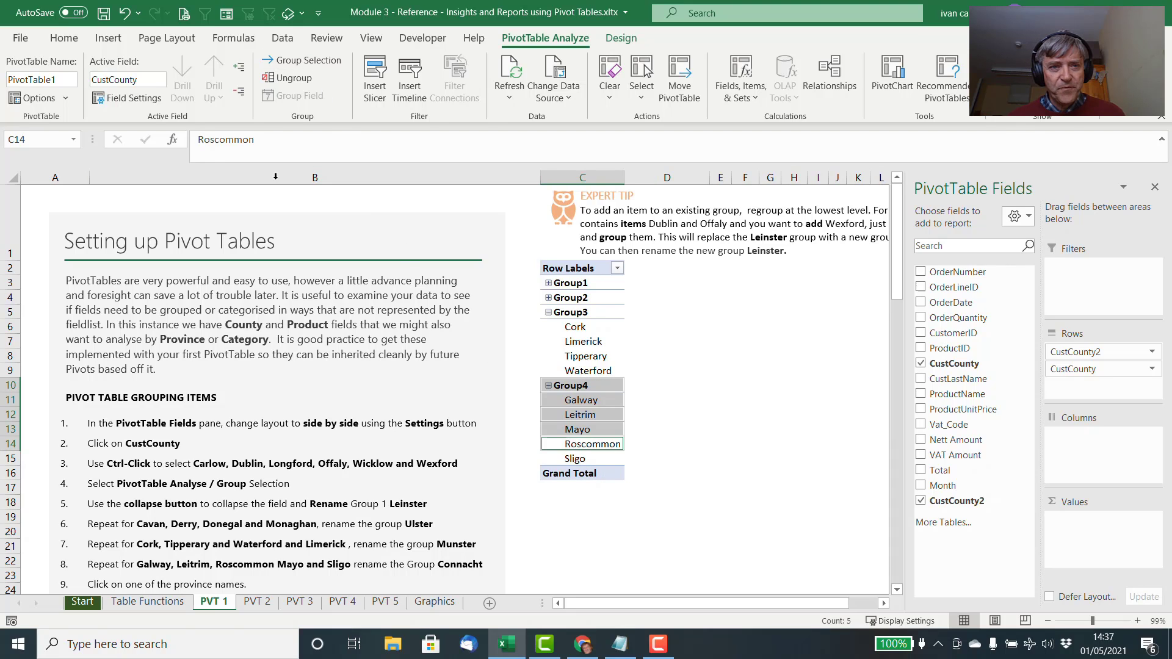
left_click(242, 94)
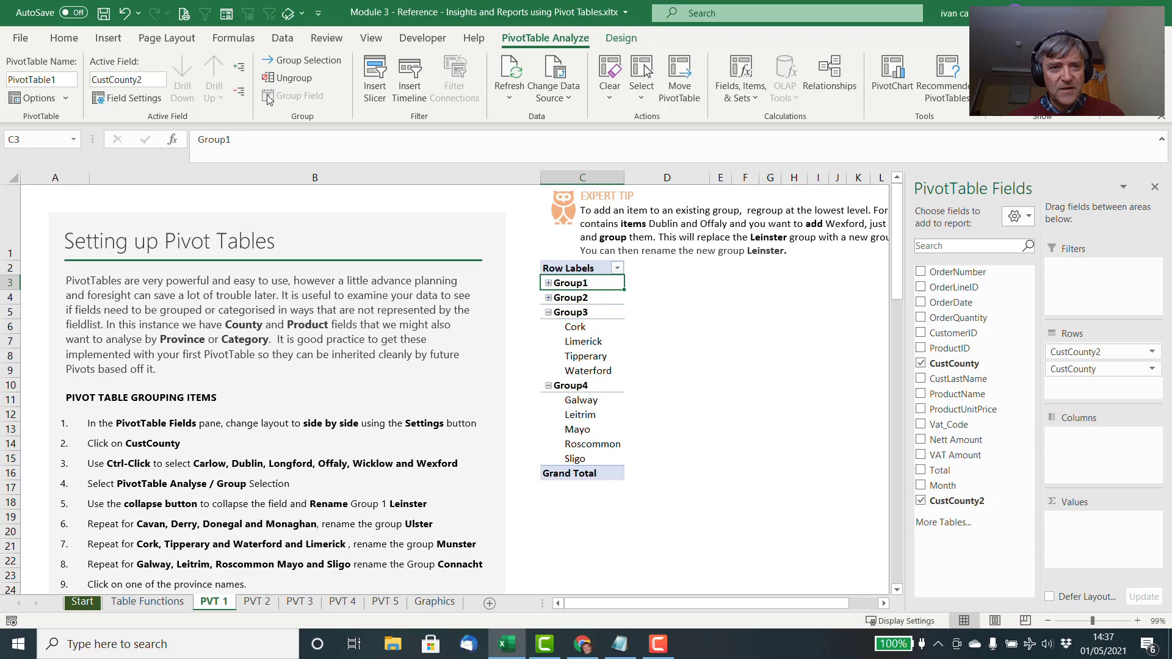
left_click(244, 91)
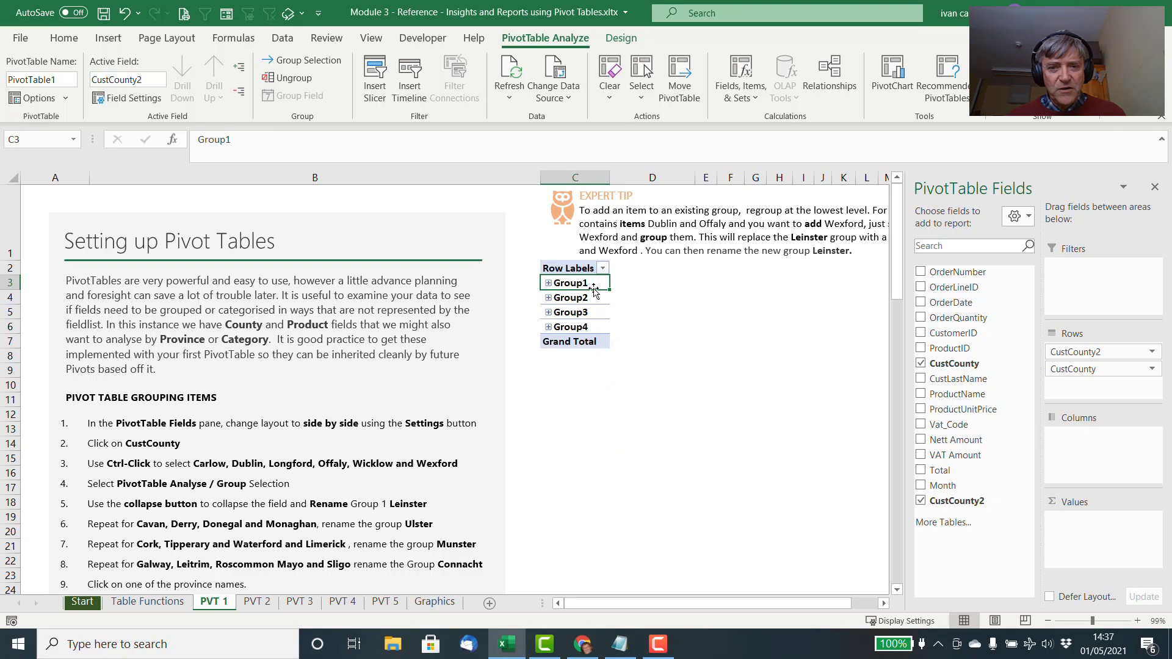
Rename the Group1 row label as Leinster and the Group2 row label as Ulster
double_click(213, 139)
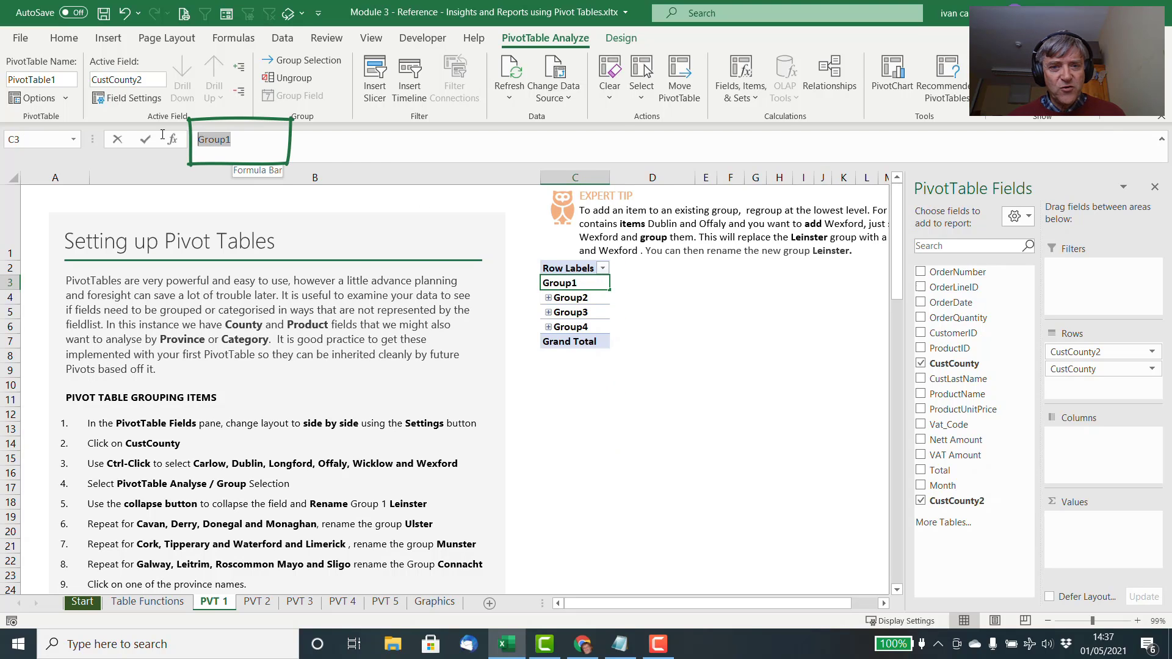
type("Lei")
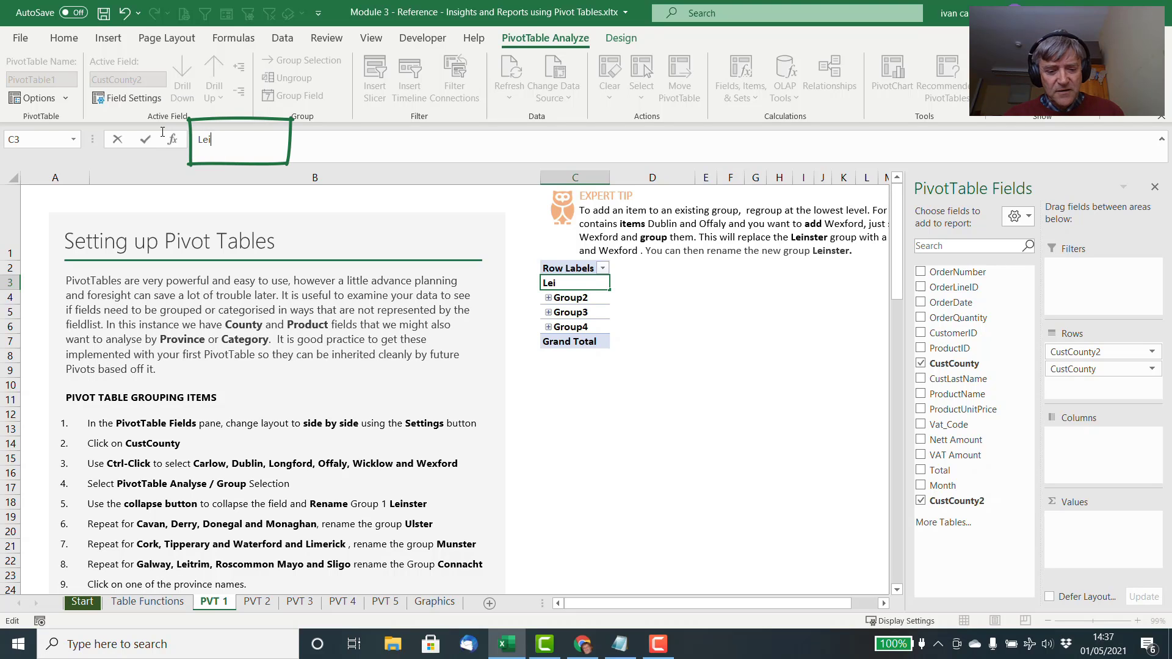
type("nster")
key("Return")
left_click(548, 298)
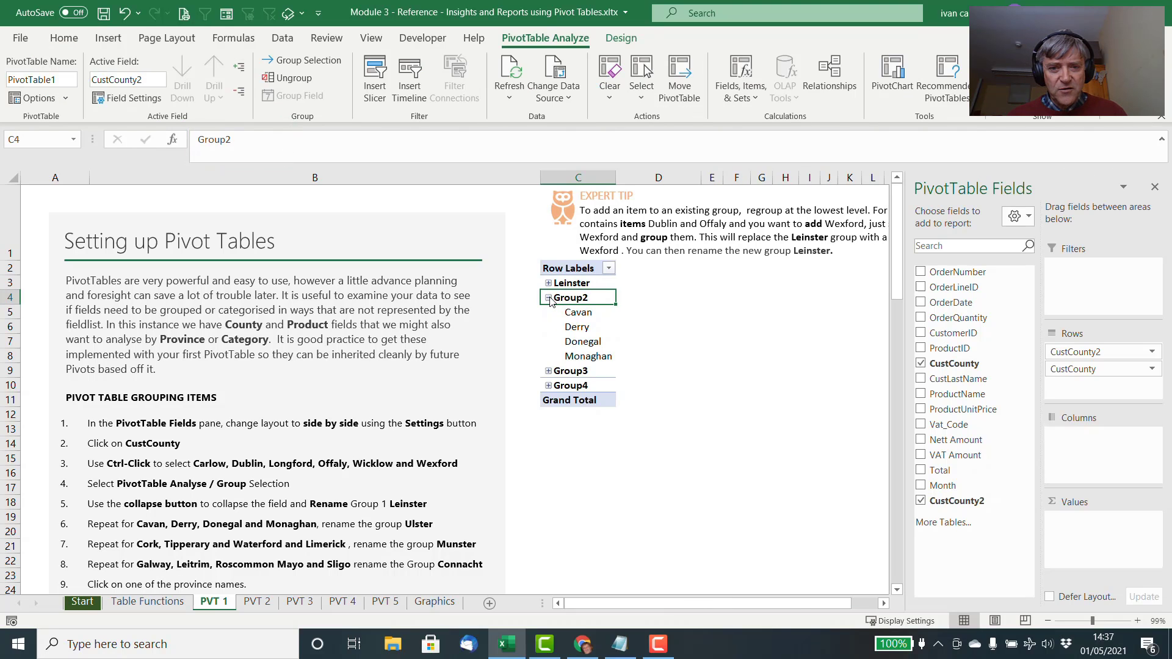
left_click(548, 298)
type("Ulster")
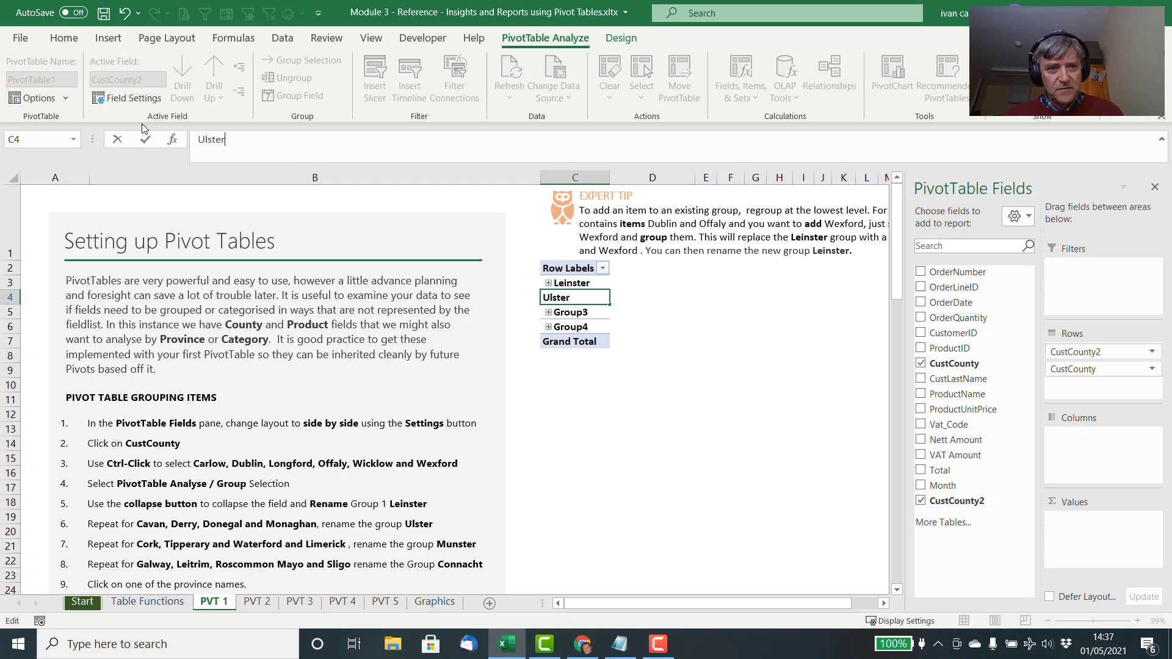
key("Return")
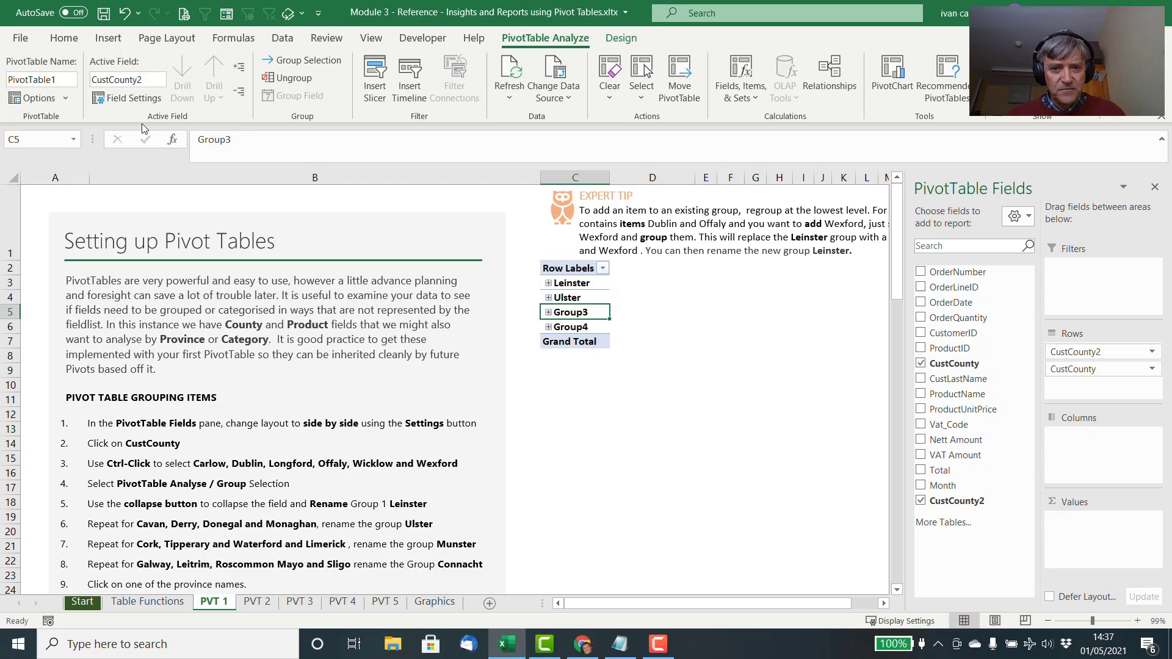
Rename the Group3 row label as Munster and the Group4 row label as Connacht
left_click(548, 313)
left_click(549, 312)
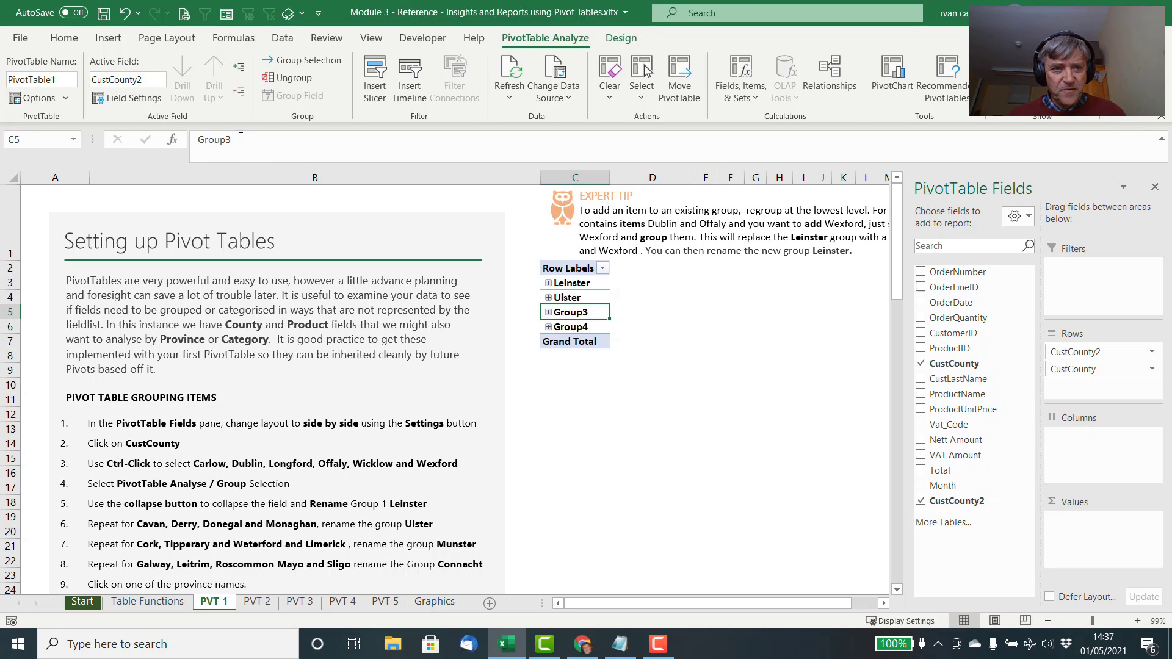
type("Munster")
key("Return")
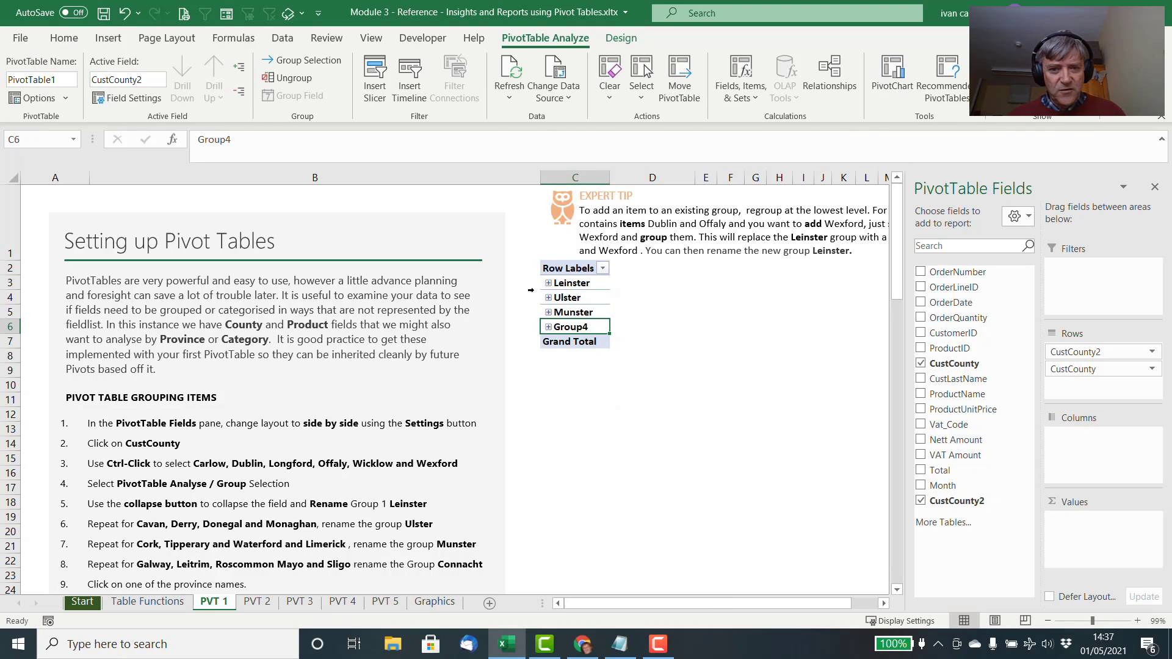
type("Connacht")
key("Return")
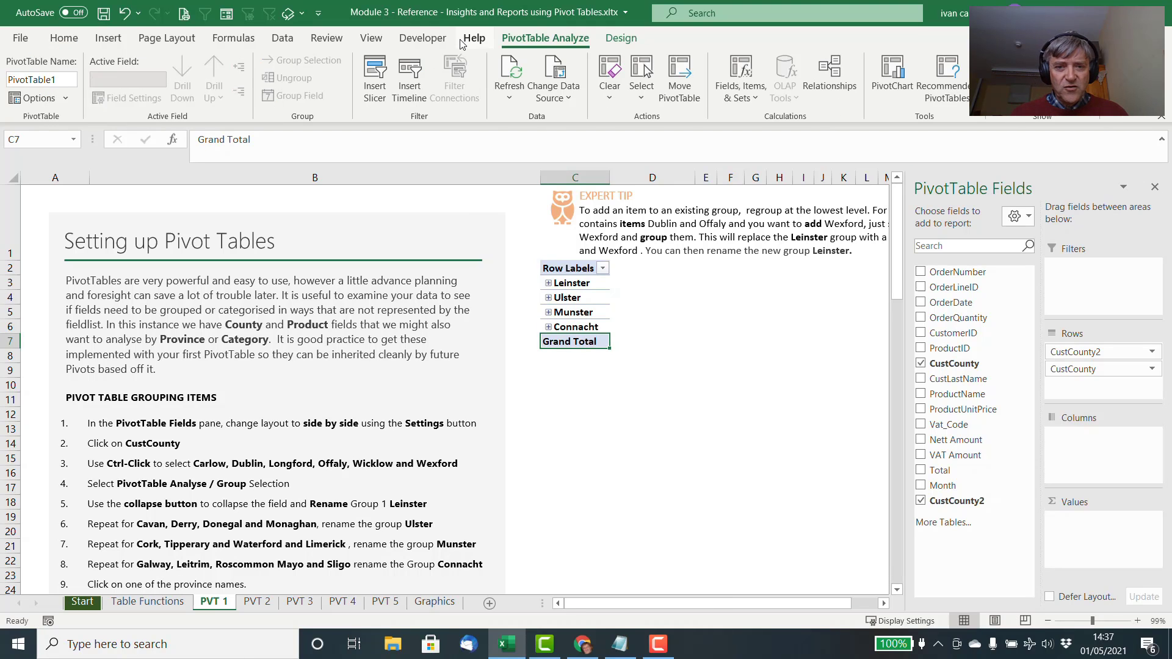
Check the counties inside Leinster, collapse the group again, and rename the CustCounty2 field as Province
left_click(548, 284)
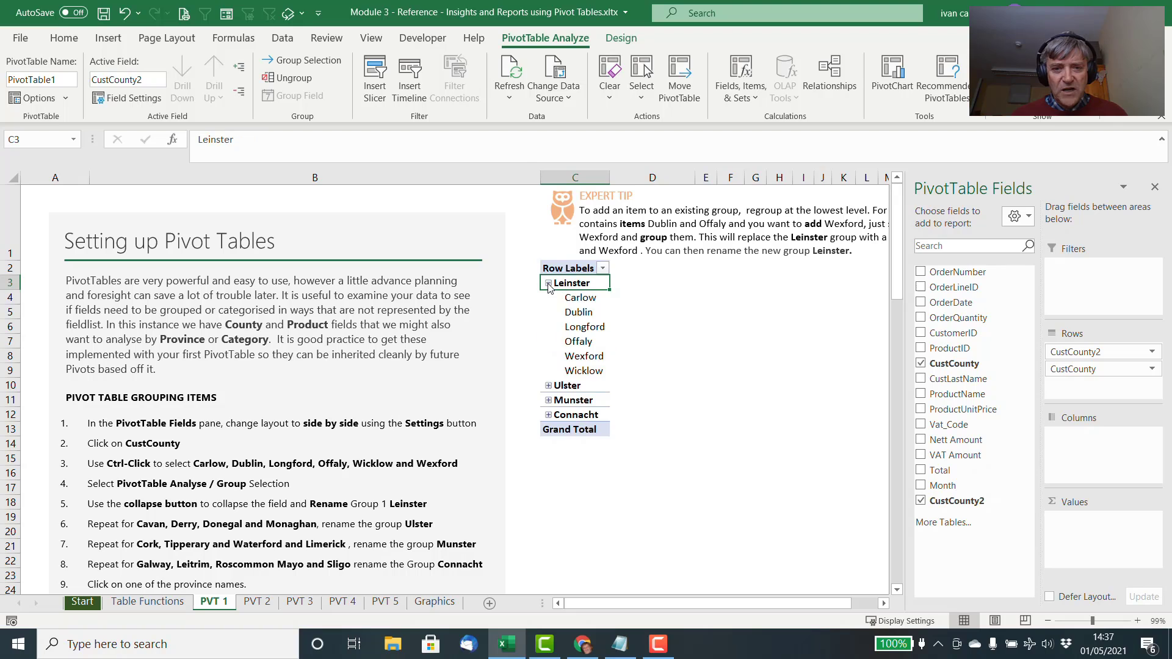
left_click(548, 283)
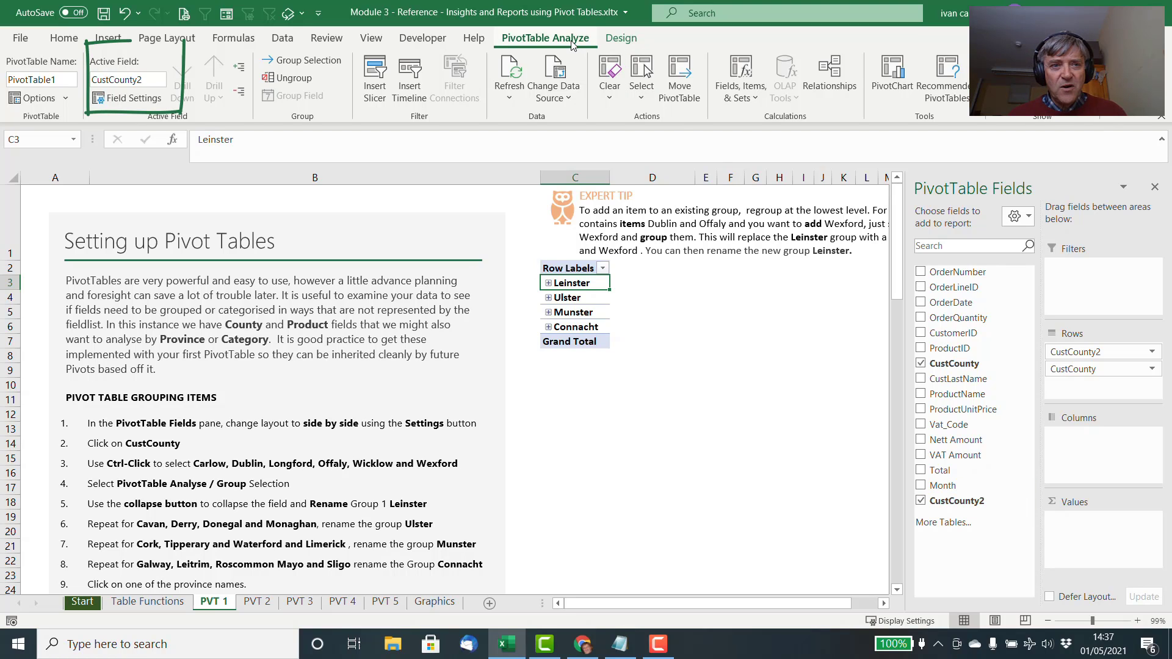
left_click(142, 80)
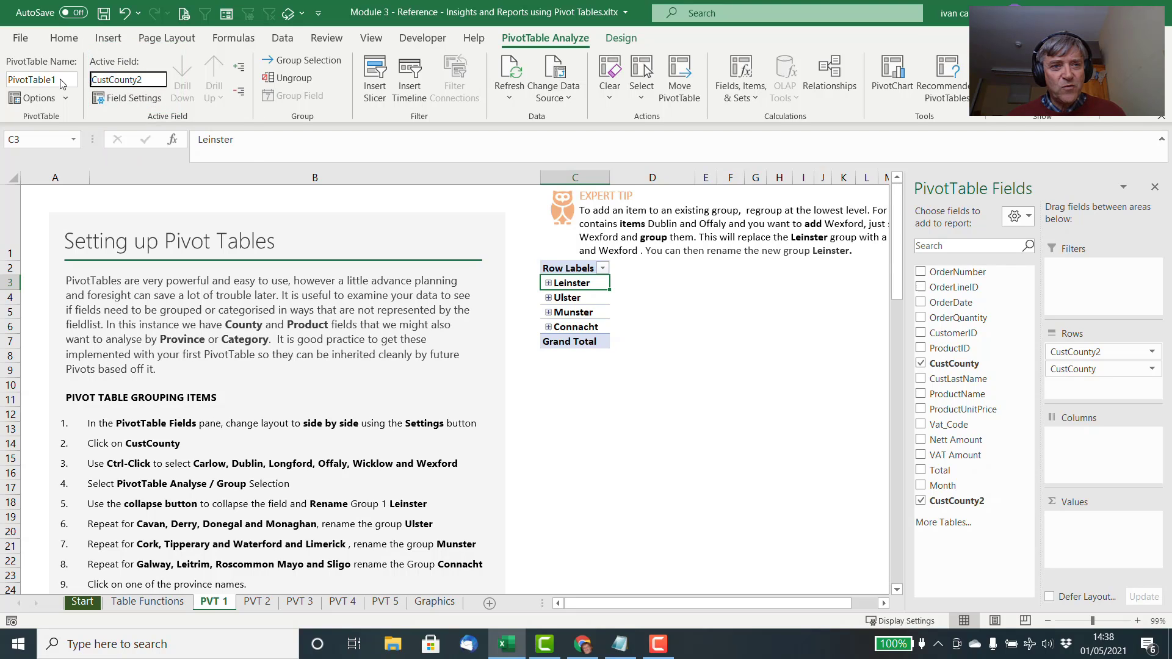
type("Province")
key("Return")
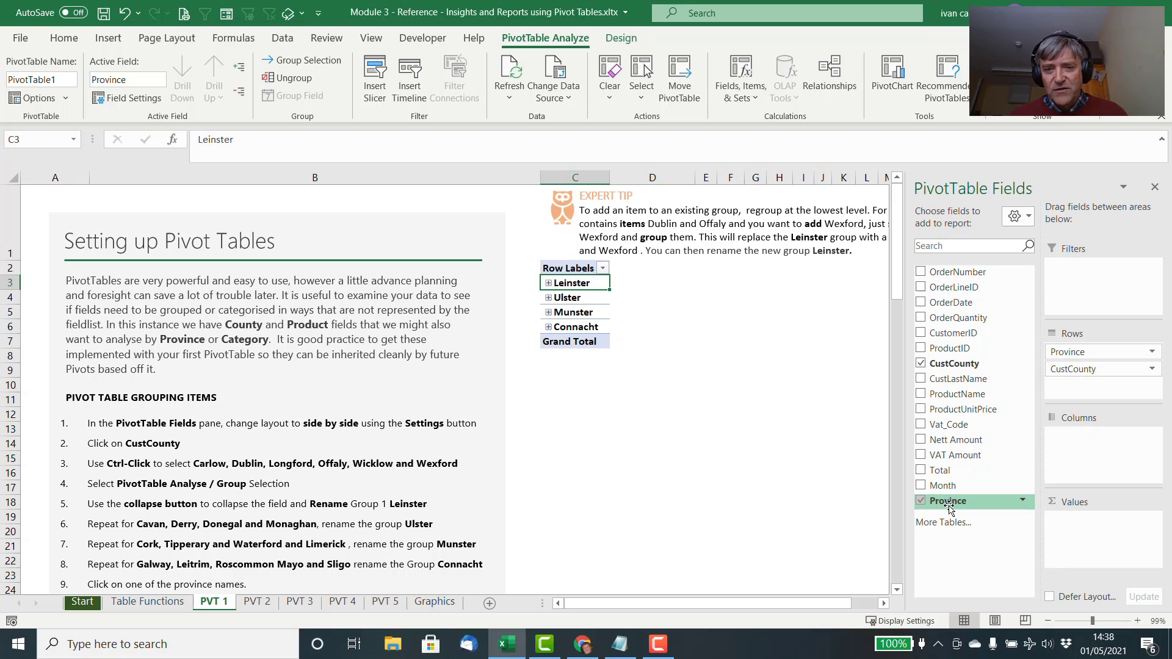
Remove CustCounty and Province from the pivot table and add ProductName as the row field
left_click(921, 363)
left_click(921, 501)
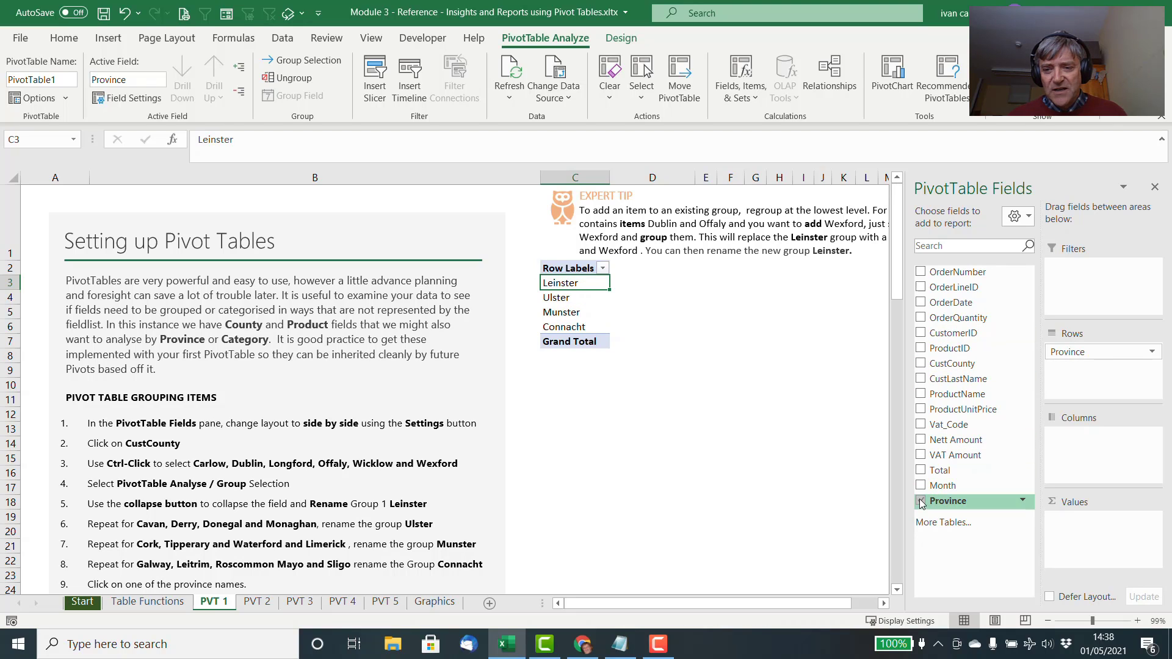
left_click(921, 394)
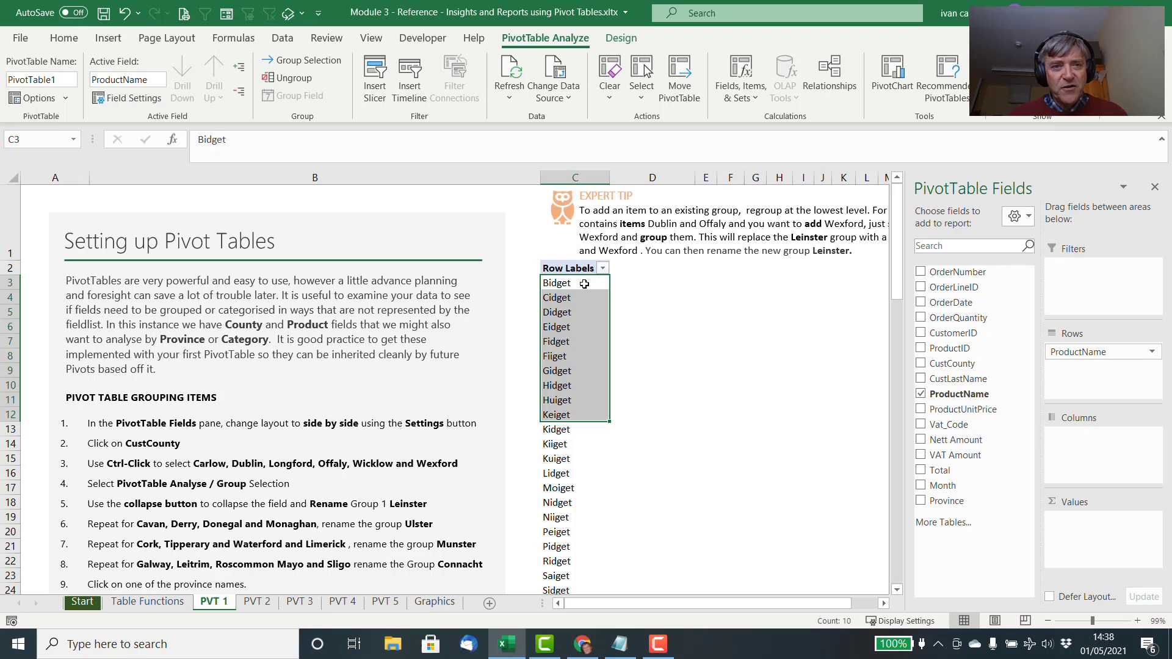
Group the products Bidget through Keiget, group Kidget through Ridget, and collapse the field after each grouping
left_click(310, 61)
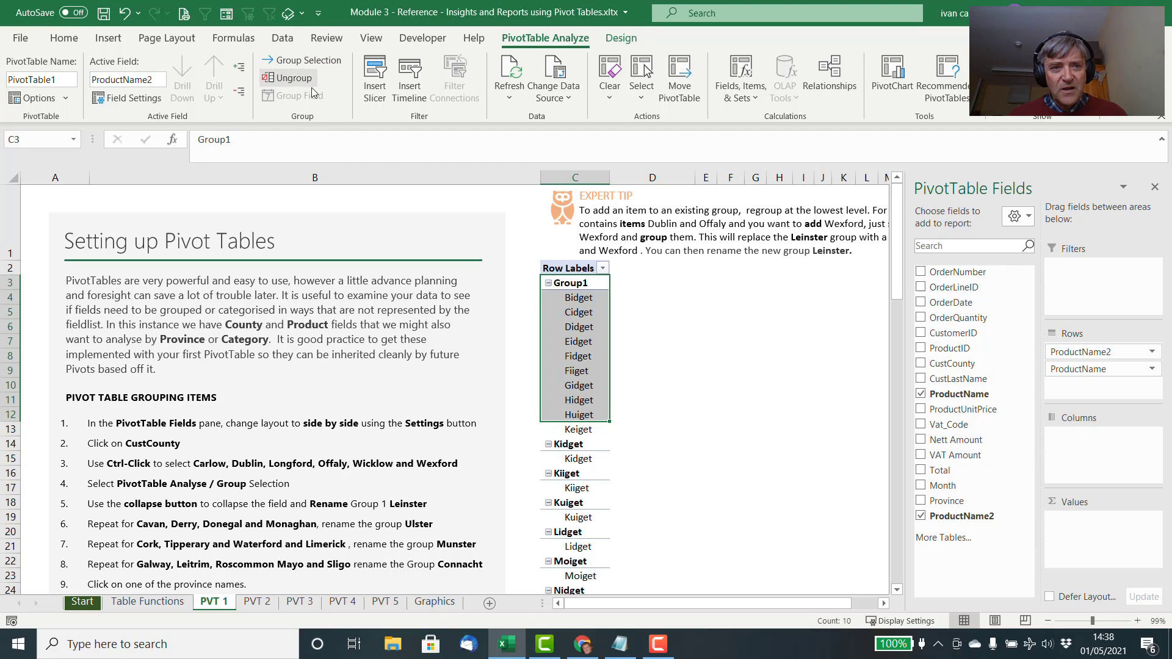
left_click(239, 92)
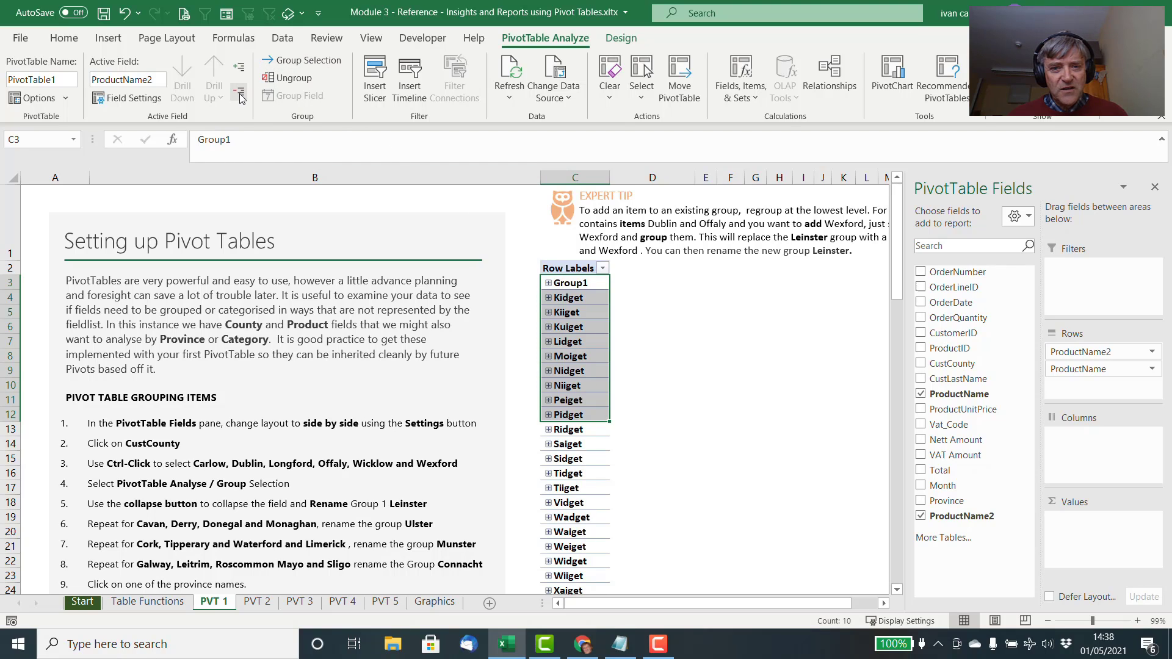
left_click(568, 297)
left_click_drag(568, 298, 569, 429)
left_click(327, 66)
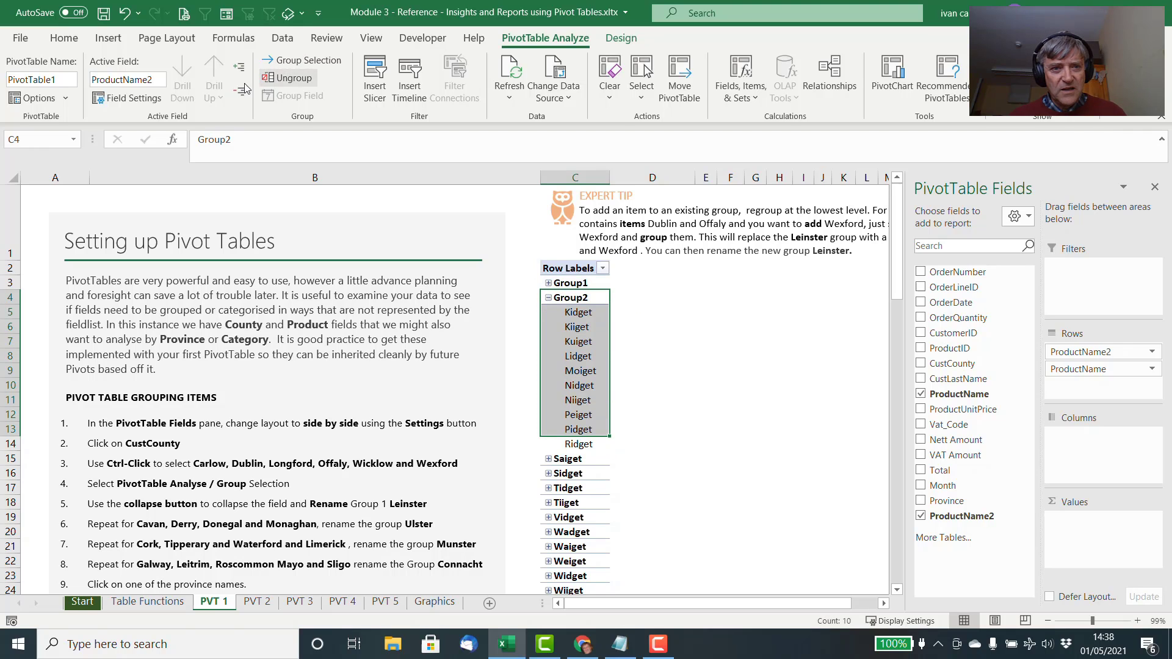
left_click(238, 92)
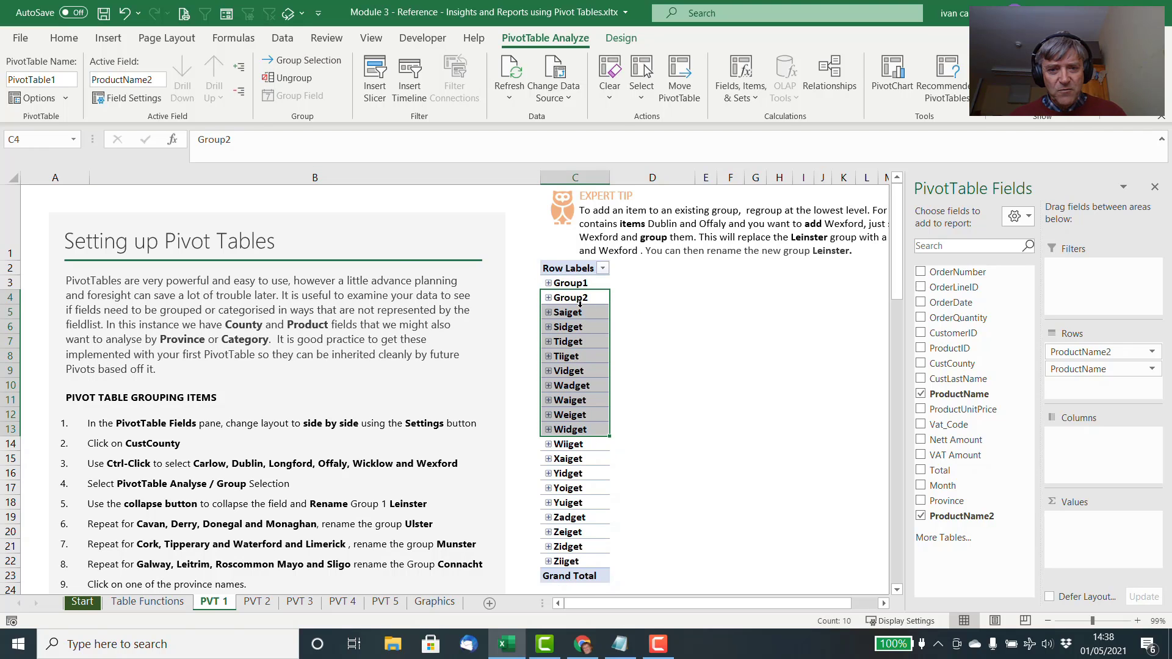
Group the products Saiget through Wiiget, group Xaiget through Ziiget, and collapse the field after each grouping
left_click_drag(585, 314, 585, 444)
left_click(332, 63)
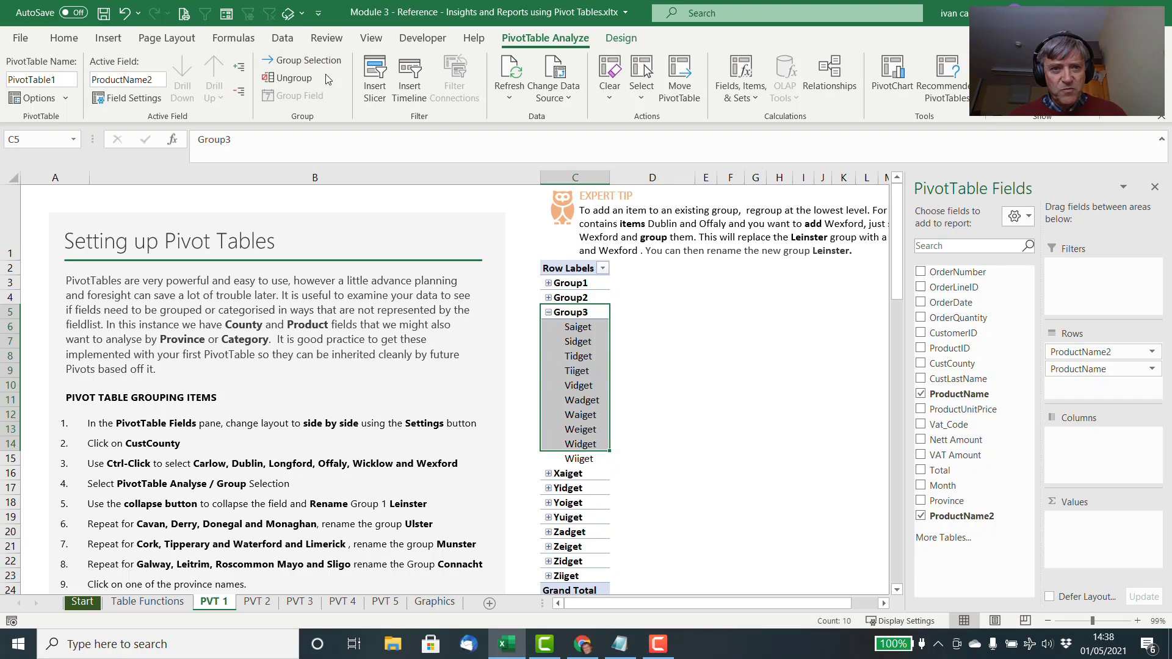
left_click(241, 93)
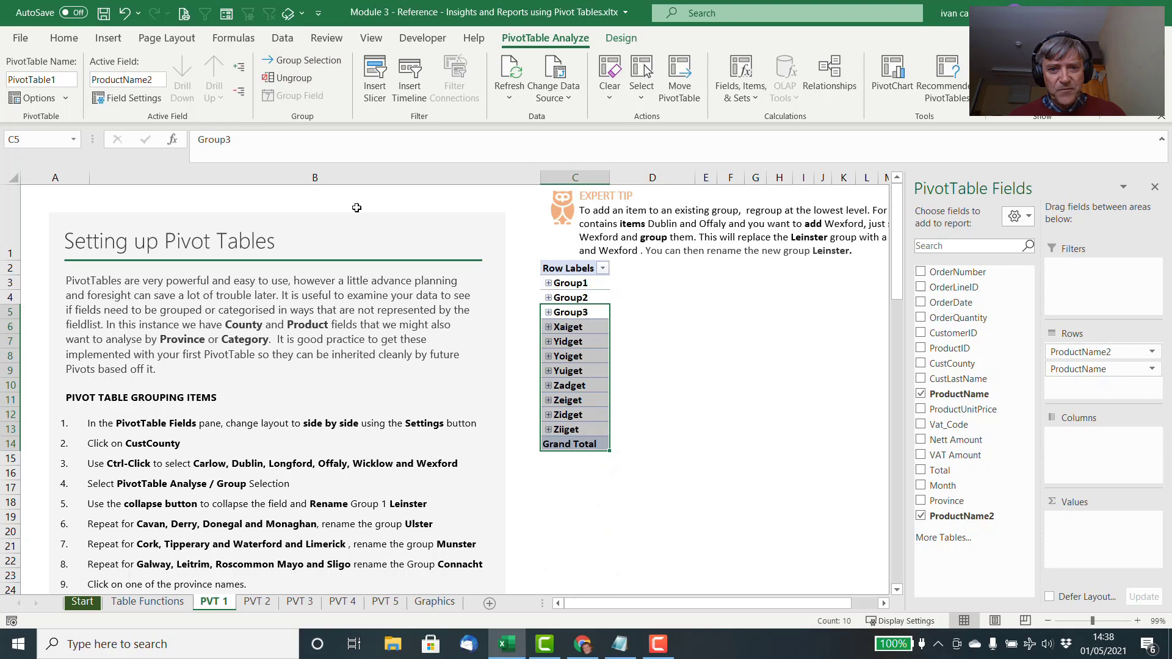
left_click(582, 328)
left_click_drag(582, 328, 582, 416)
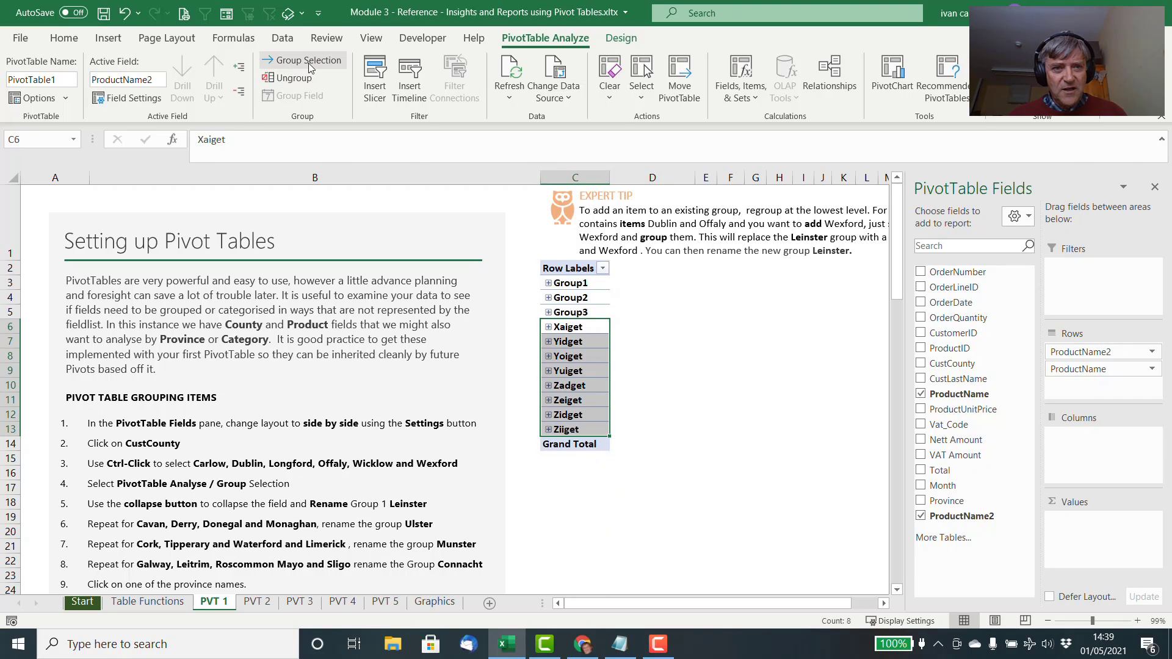
left_click(303, 61)
left_click(248, 95)
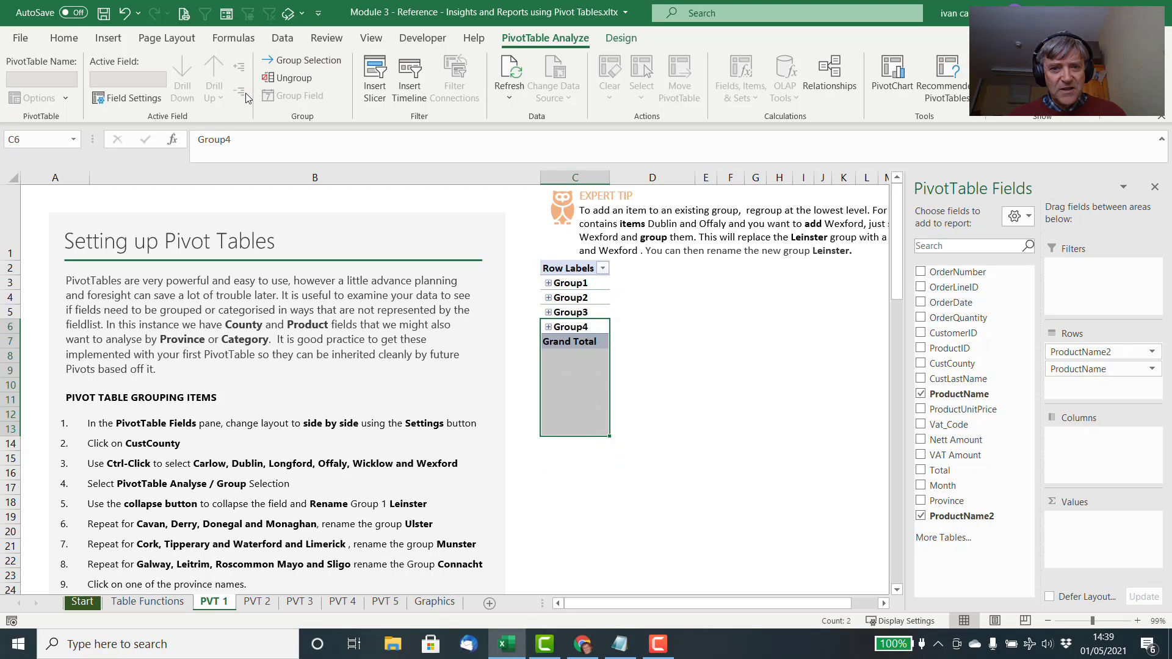
Rename the Group1 product group as Bedding and the Group2 product group as Décor
left_click(583, 277)
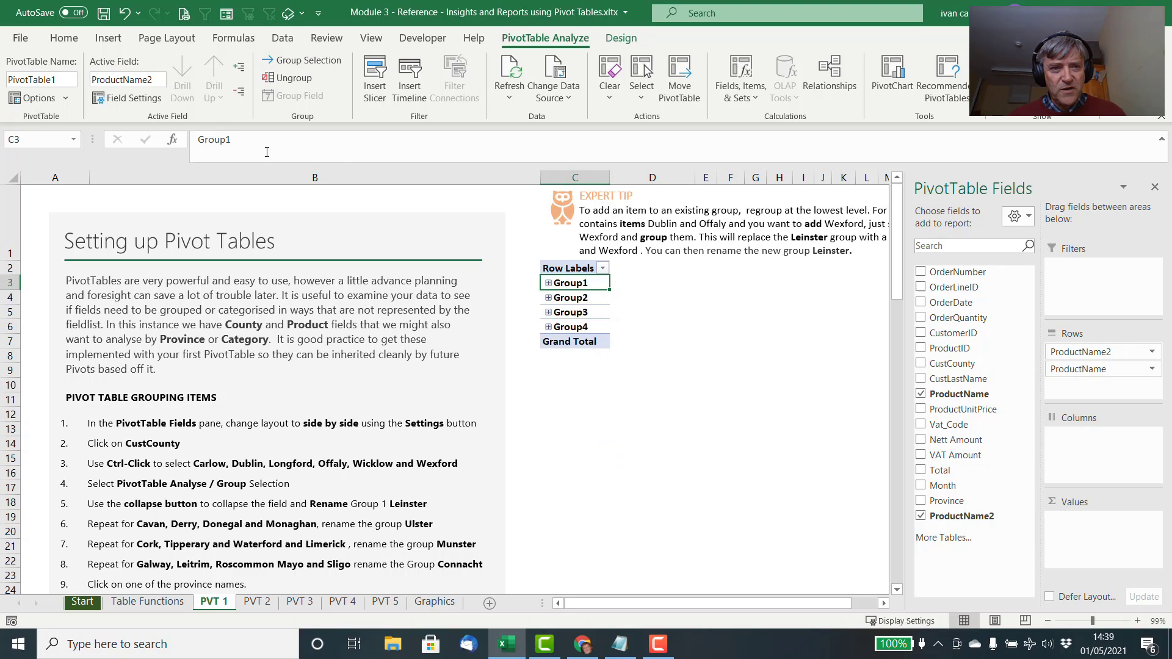
left_click_drag(232, 139, 169, 130)
type("Bedding")
key("Return")
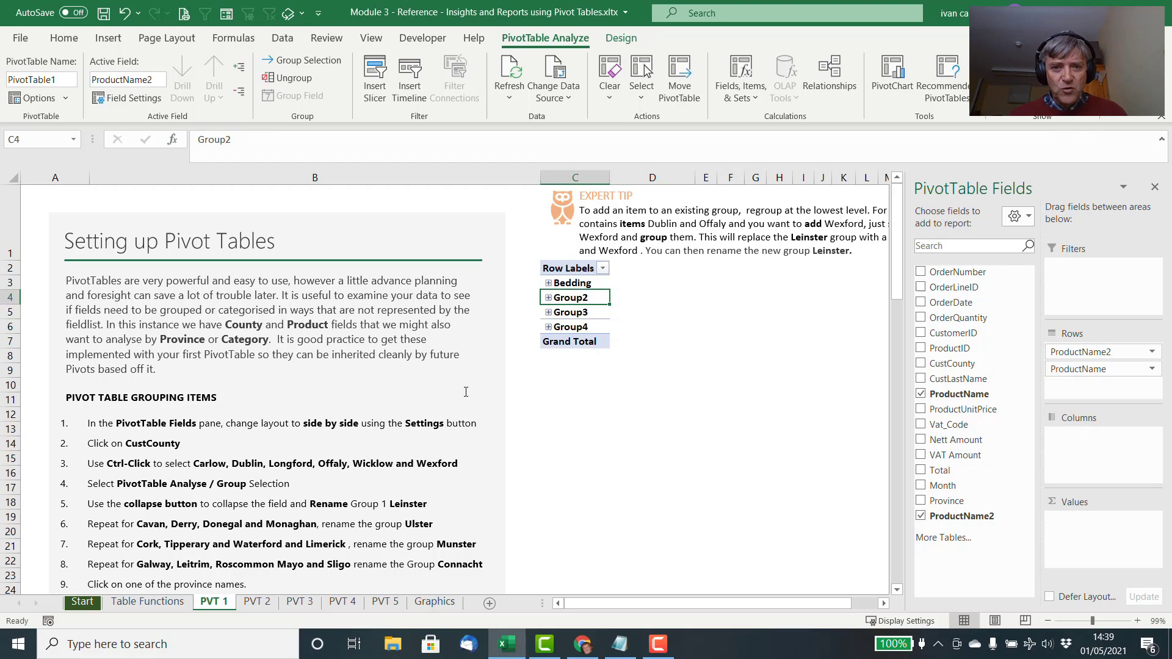
left_click_drag(238, 154, 200, 140)
type("Décor")
key("Return")
Rename the Group3 product group as Cleaning and the Group4 product group as Furniture
type("Cleaning")
key("Return")
type("Furniture")
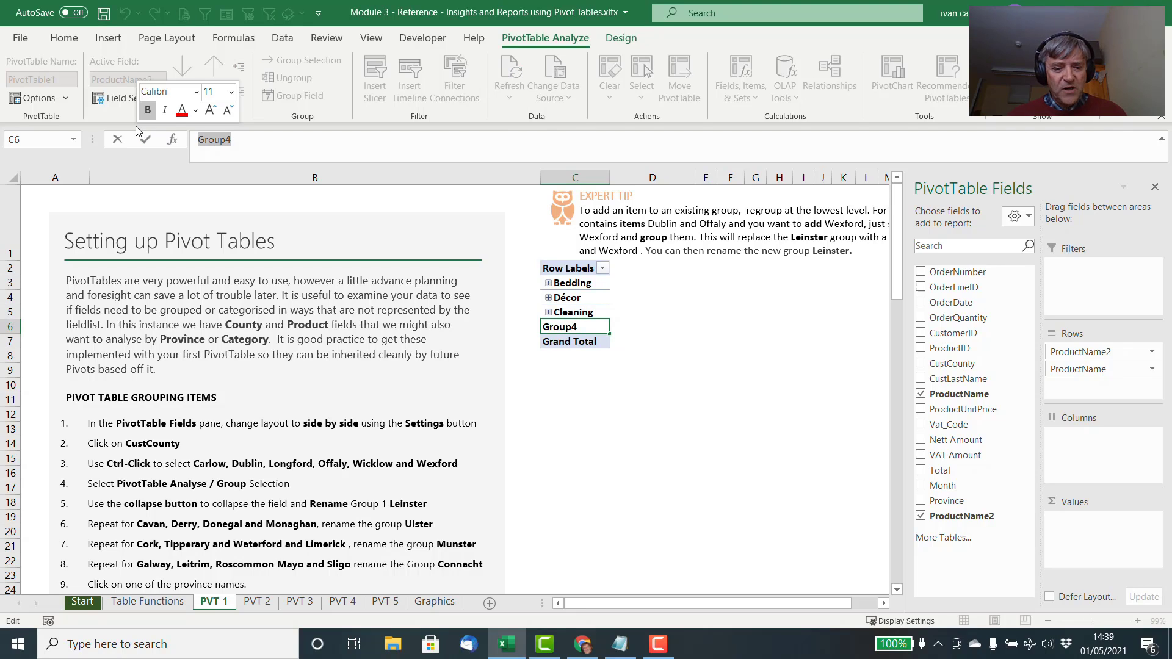
key("Return")
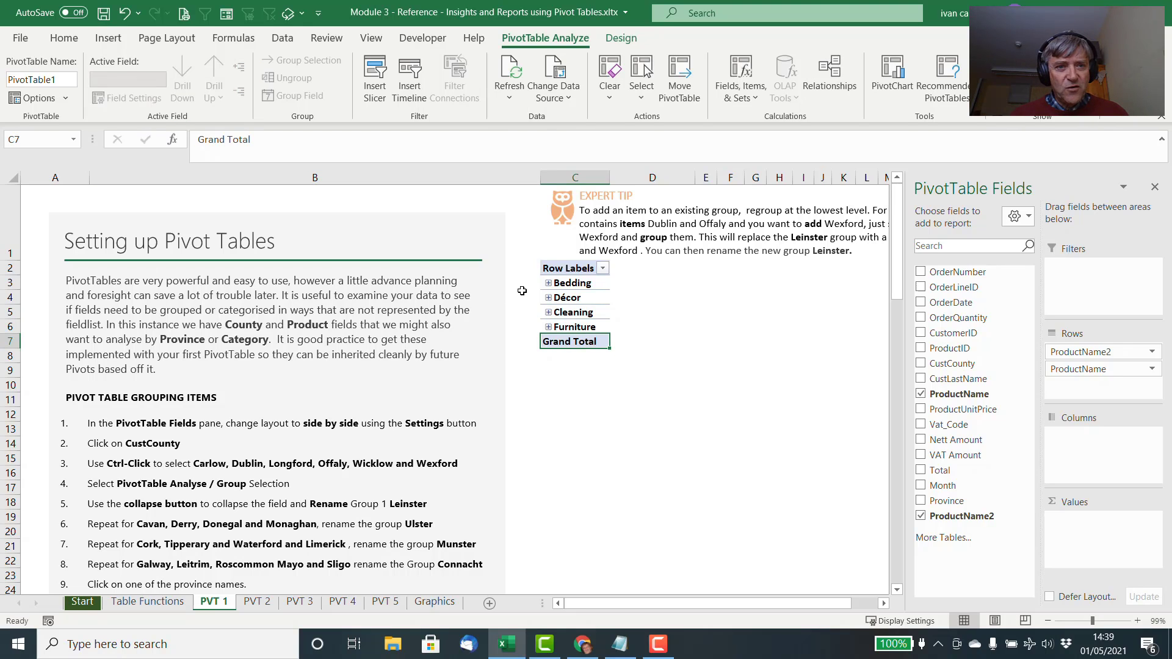
Rename the grouped product field ProductName2 as Category
left_click(566, 298)
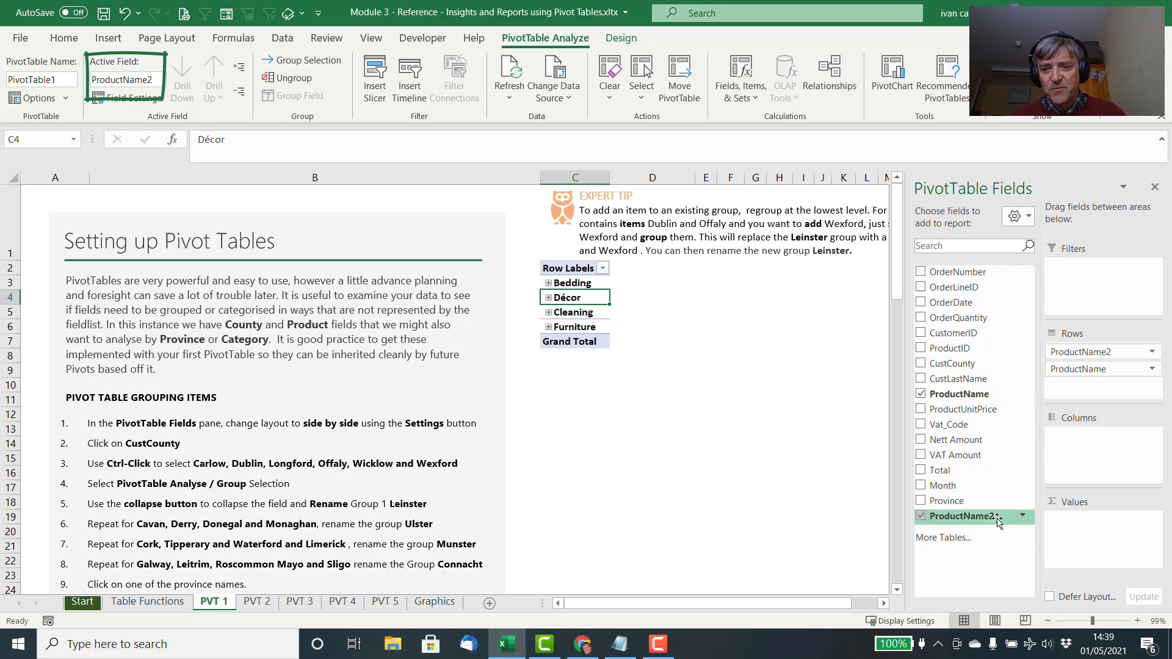
double_click(125, 79)
type("Category")
key("Return")
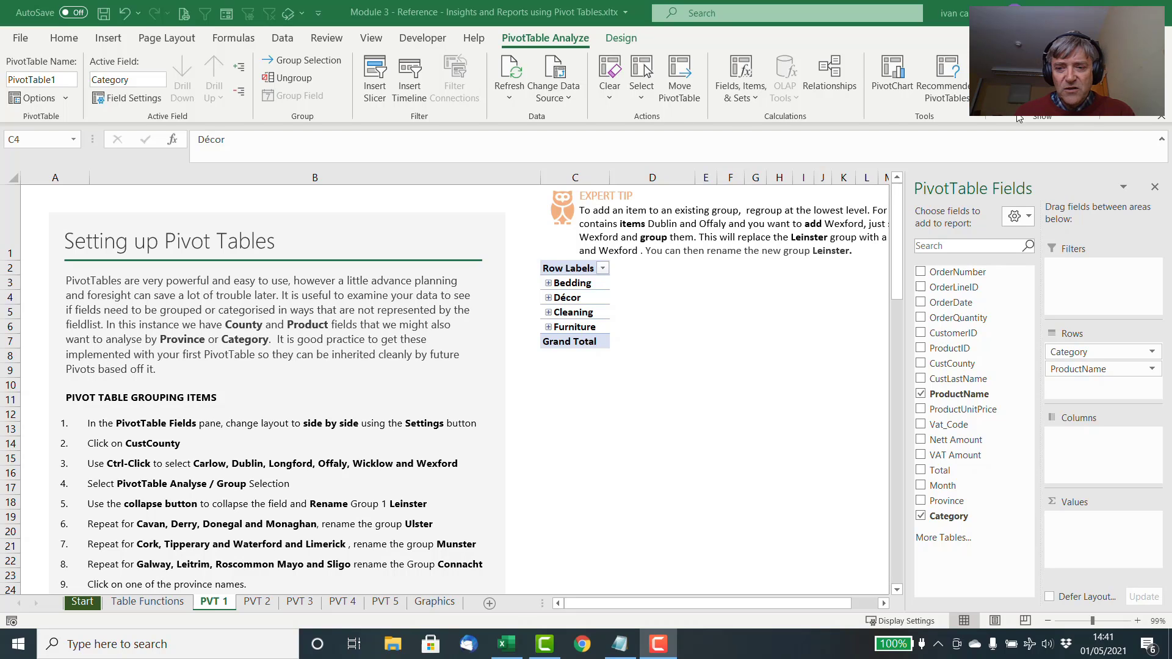
Add Total to the pivot table's values and set its number format to Accounting with 0 decimal places and the € symbol
left_click(921, 470)
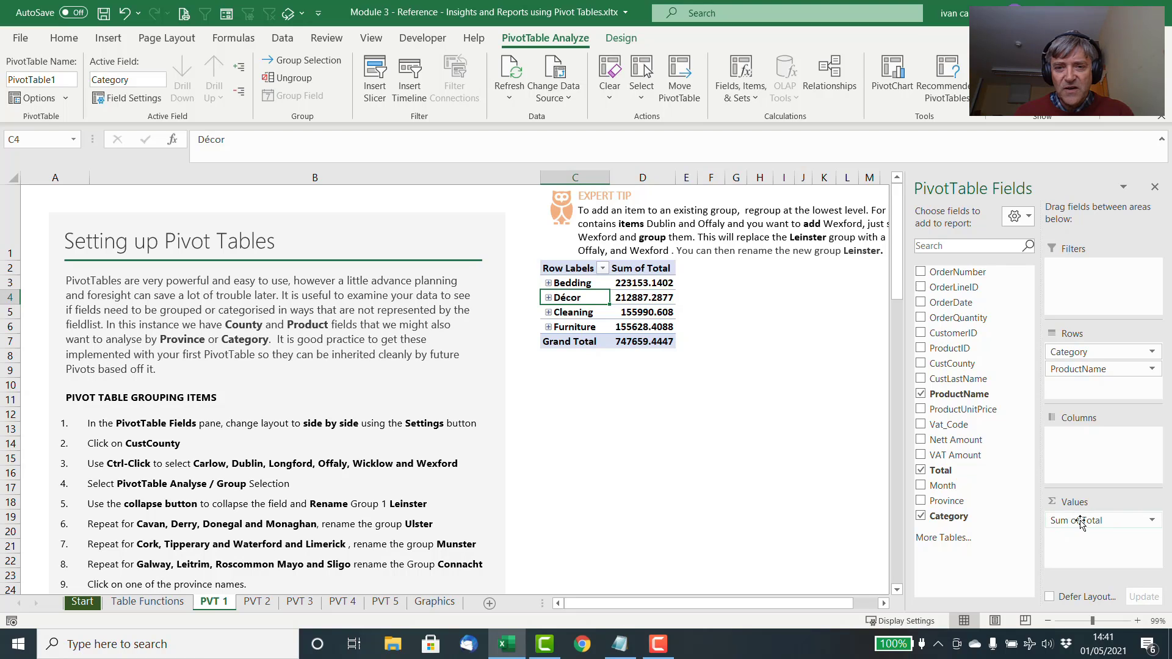
mouse_move(667, 328)
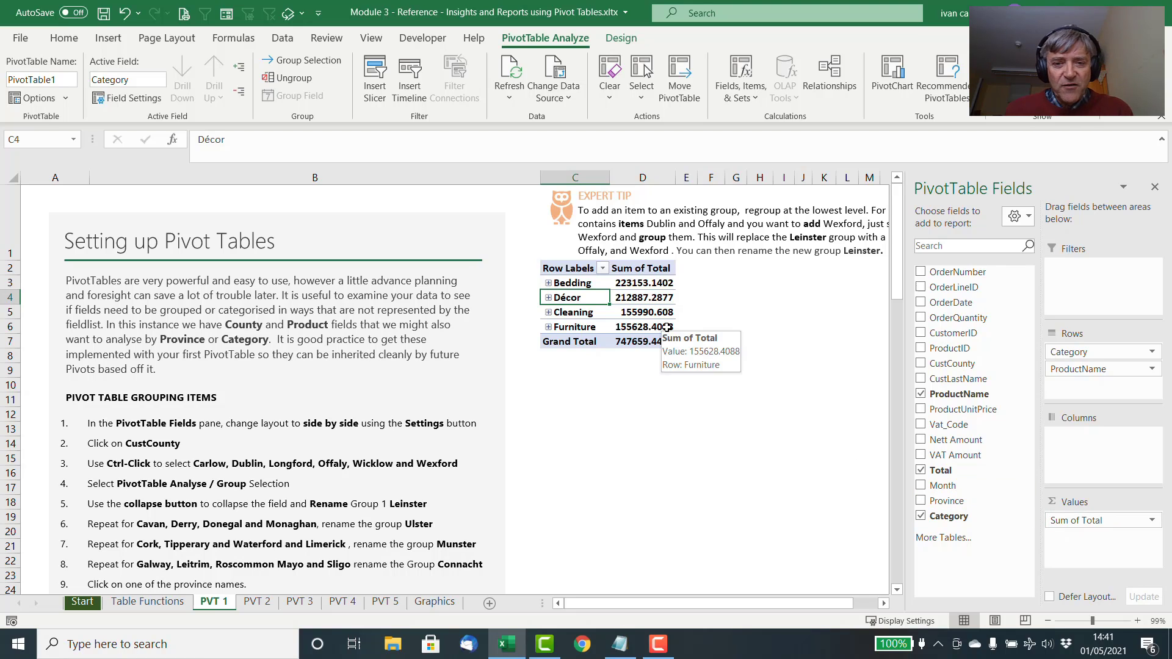
right_click(639, 300)
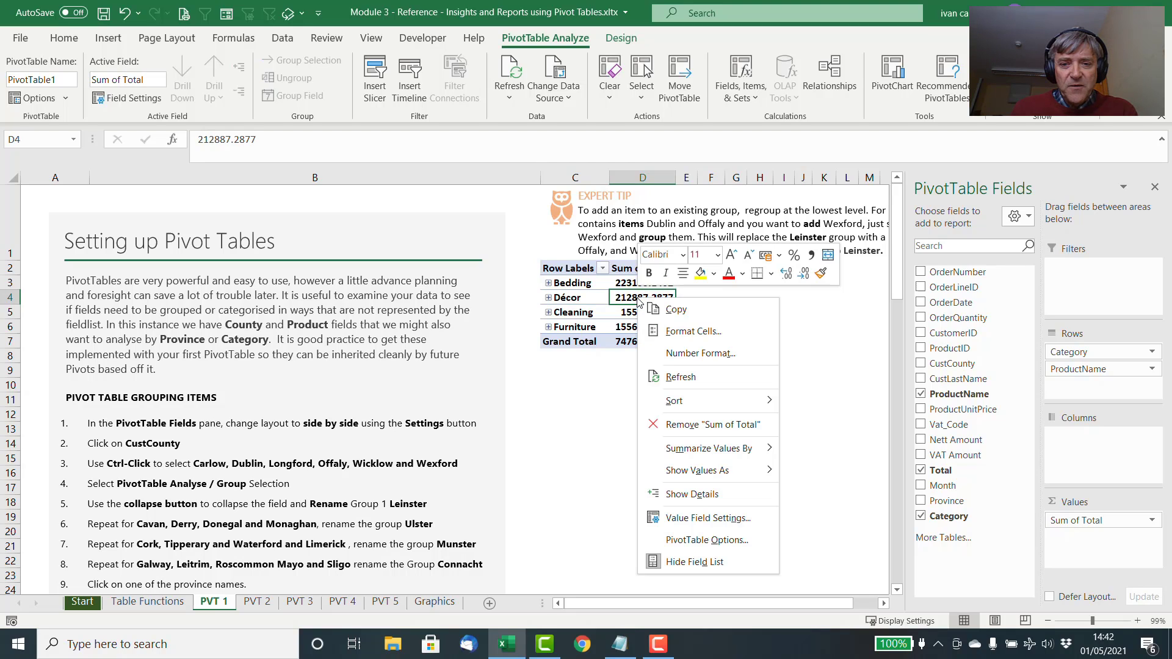
left_click(708, 354)
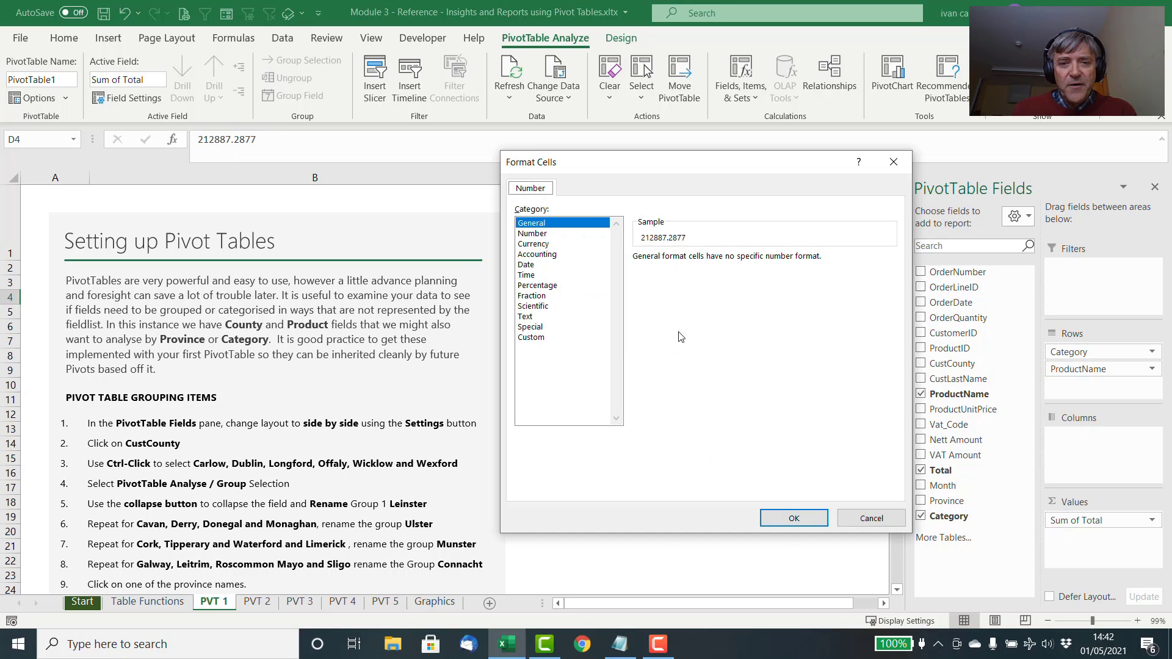
left_click(537, 254)
left_click(740, 261)
left_click(740, 262)
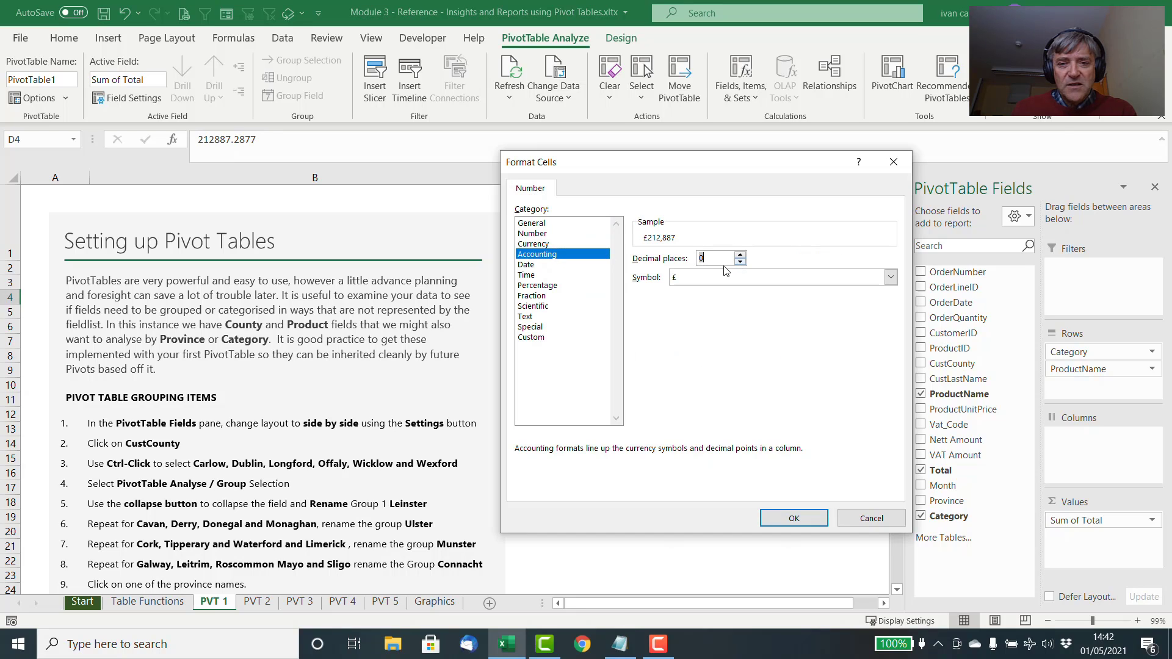
left_click(891, 278)
left_click_drag(888, 310, 892, 337)
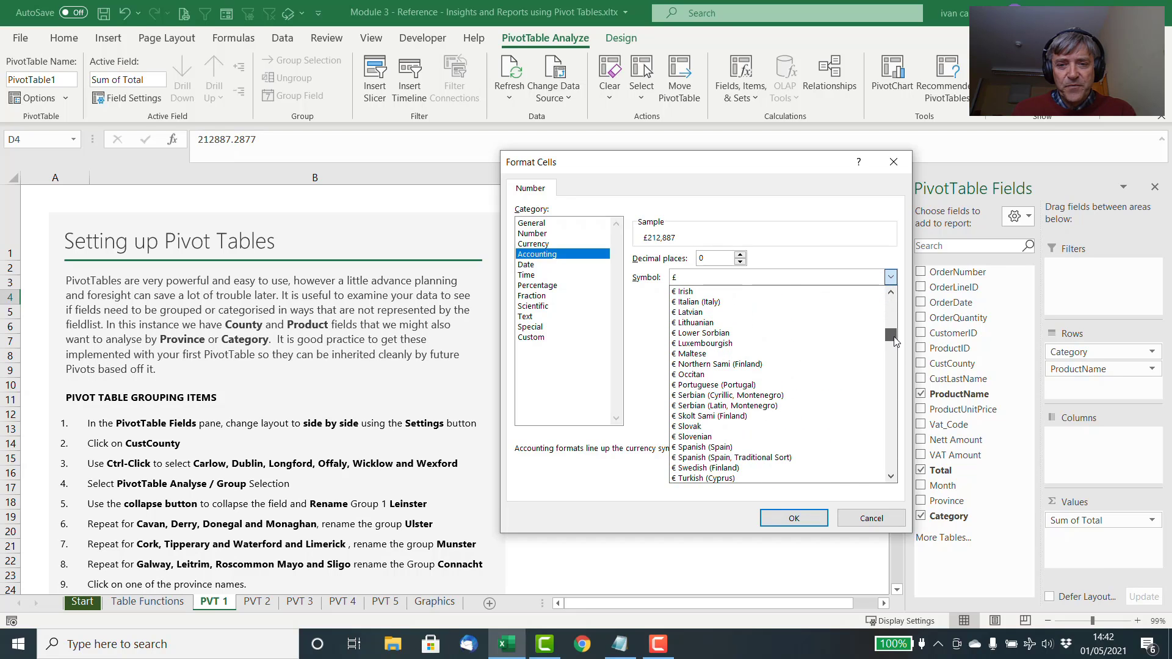
left_click(719, 290)
left_click(793, 518)
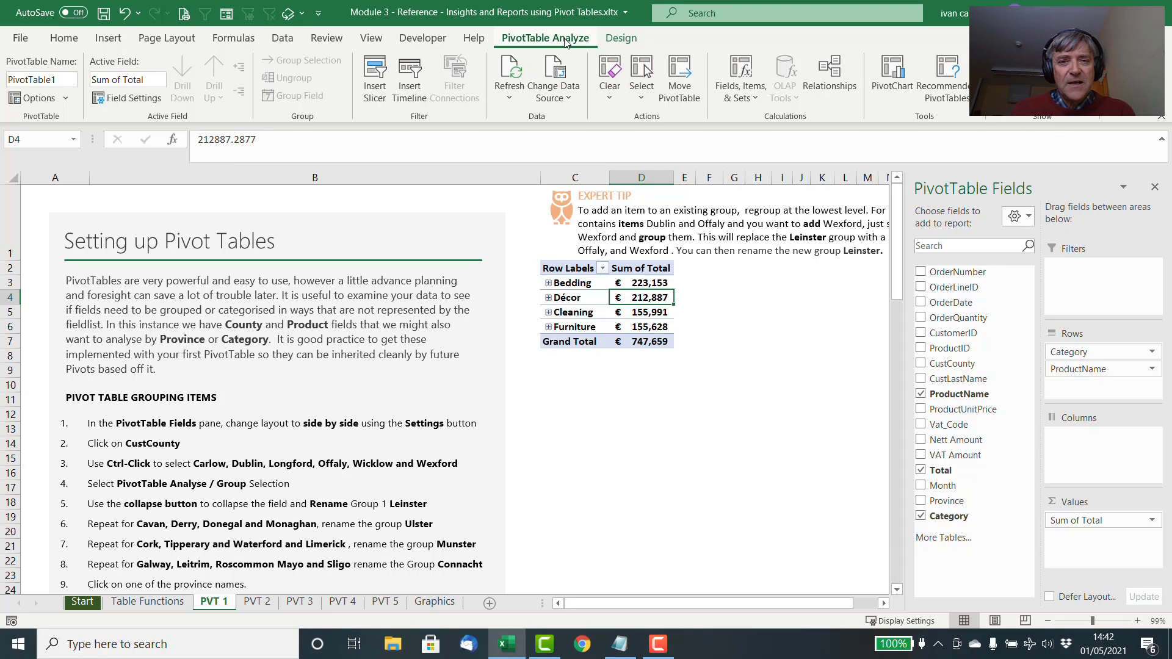
Set the pivot table options to show 0 for both error values and empty cells
left_click(66, 98)
left_click(60, 120)
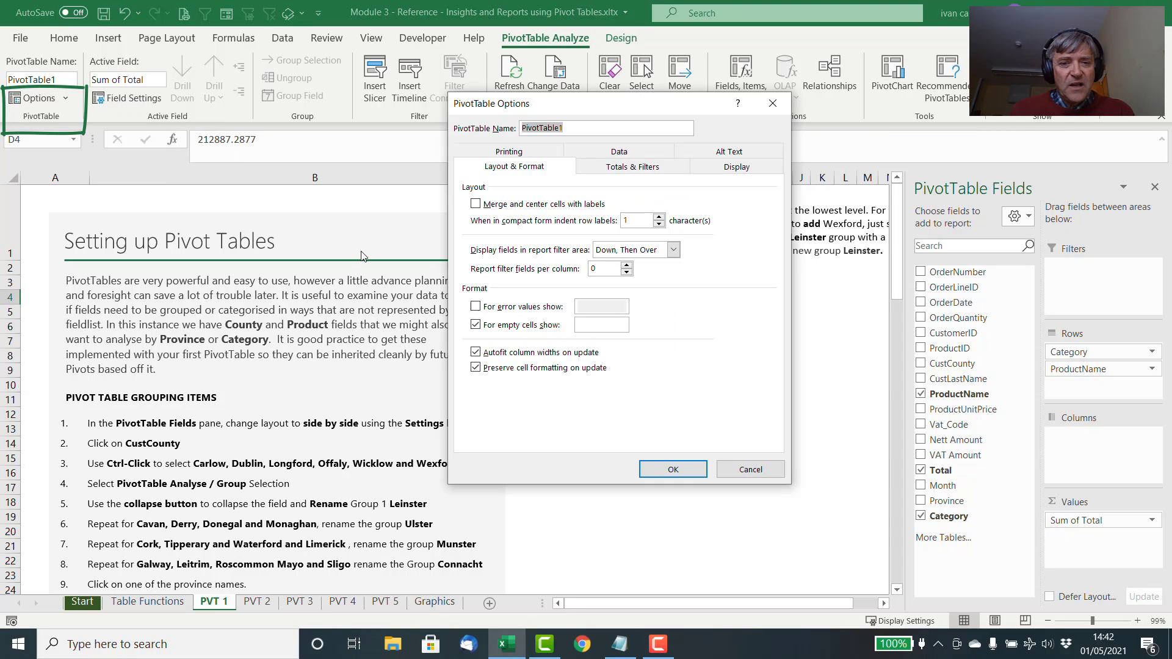
left_click(475, 305)
left_click(594, 324)
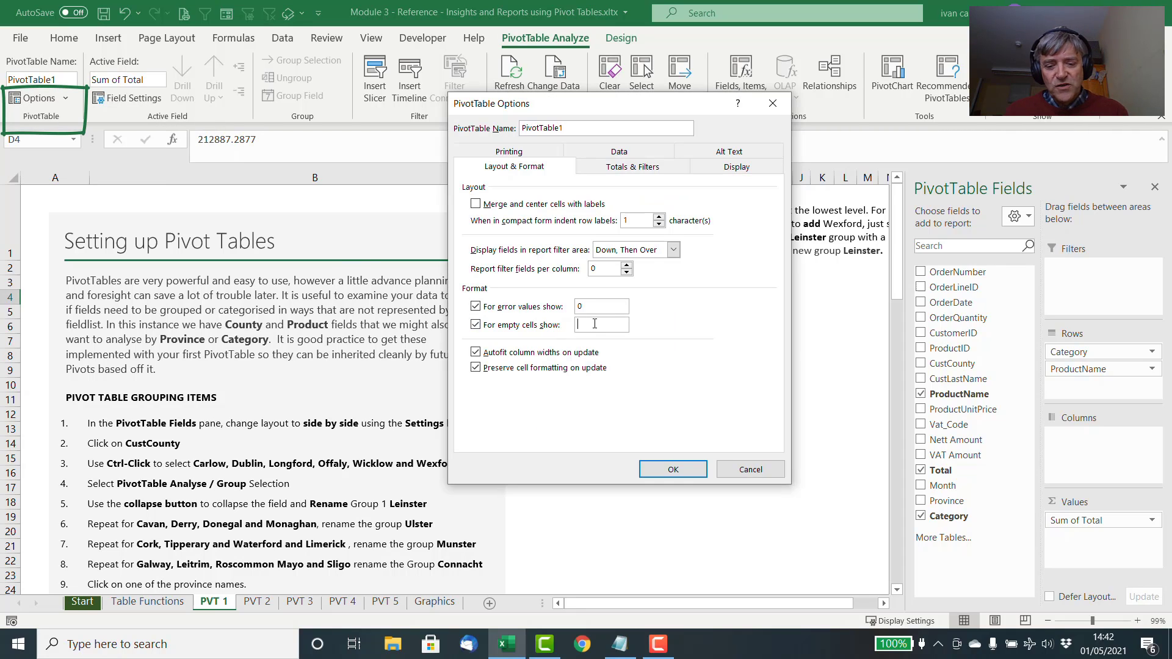
type("0")
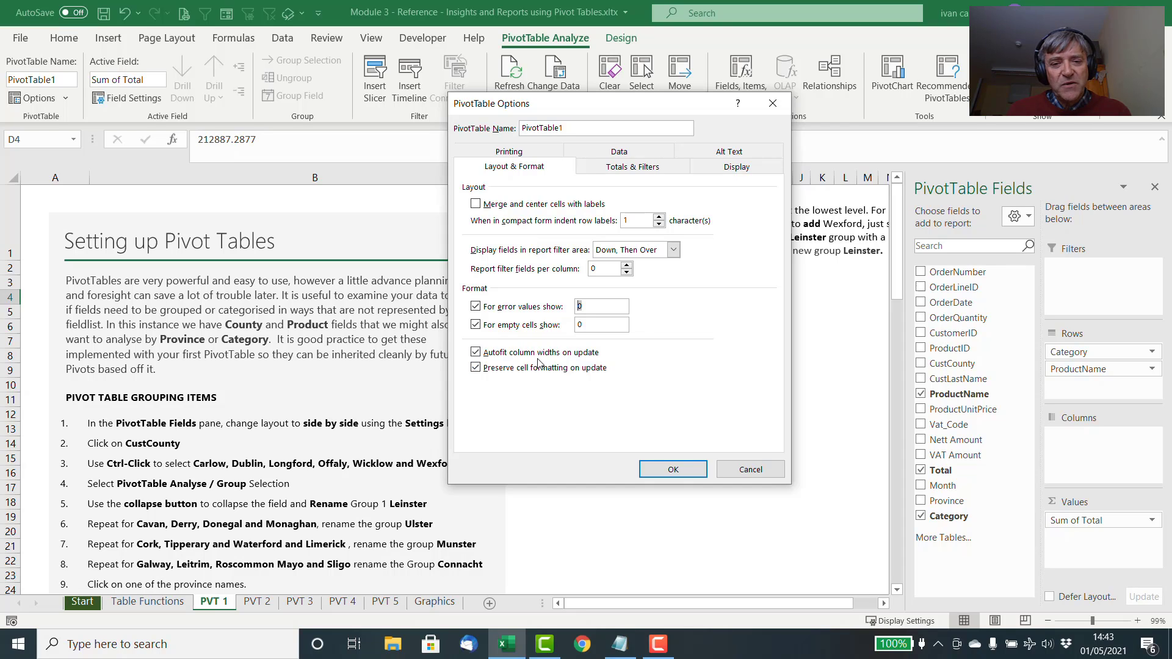
Turn off autofitting column widths on update and rename the pivot table PVT1
left_click(475, 353)
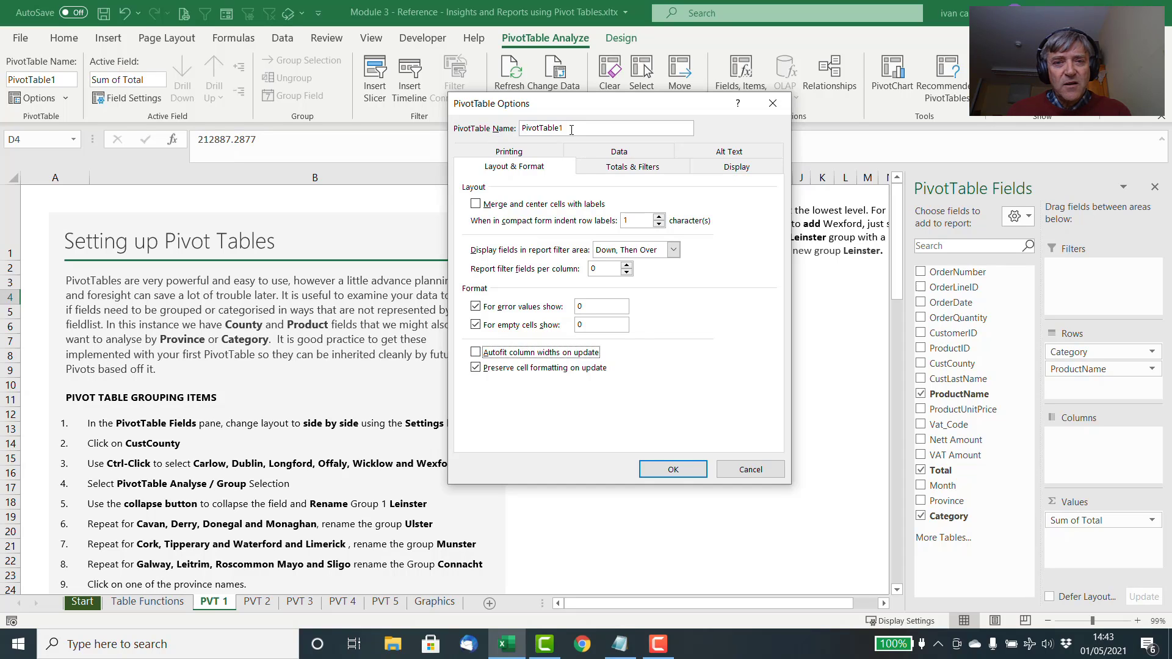
left_click_drag(571, 129, 513, 130)
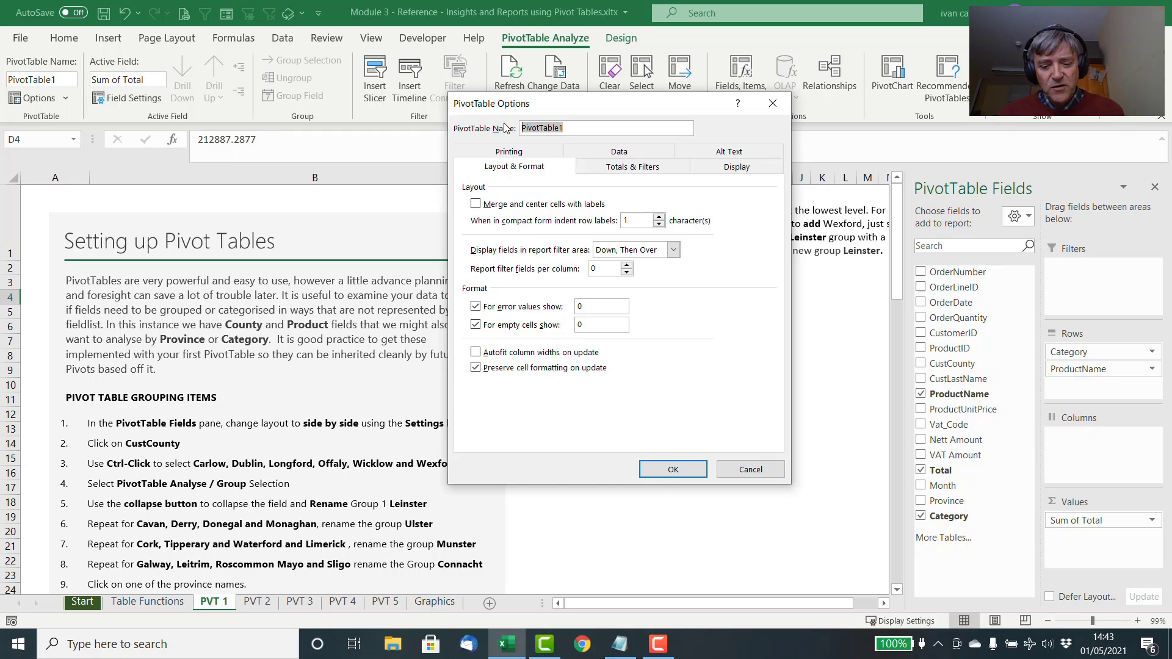
key("Return")
Show the pivot table in tabular form and widen column E so the Sum of Total amounts fit
left_click(622, 39)
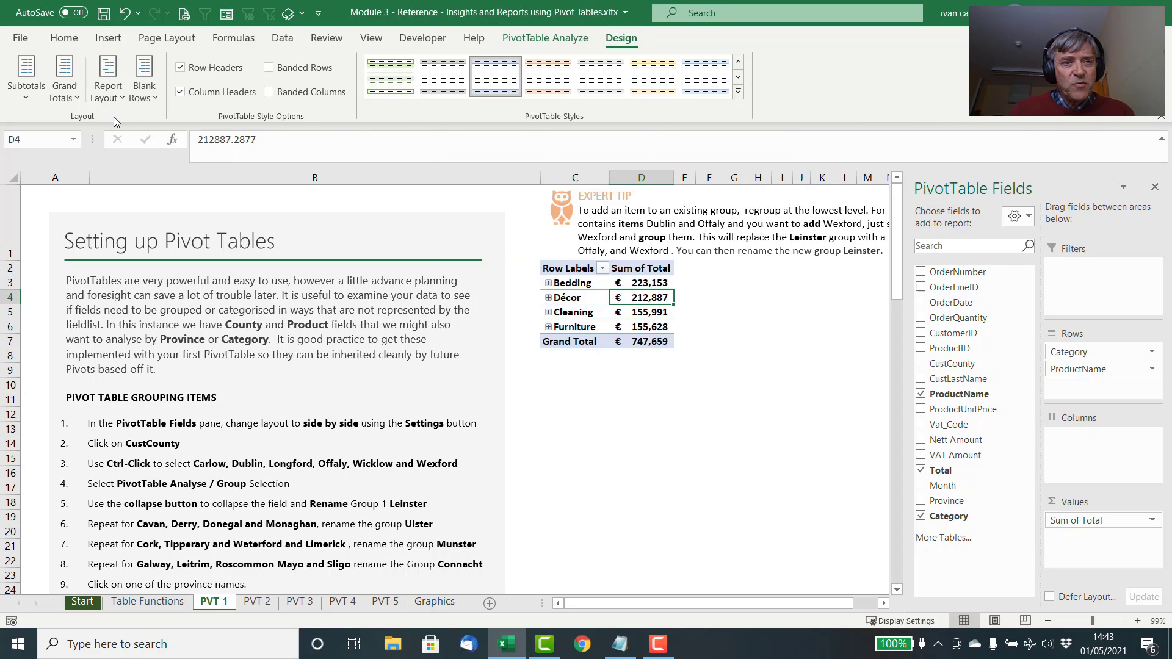
left_click(119, 100)
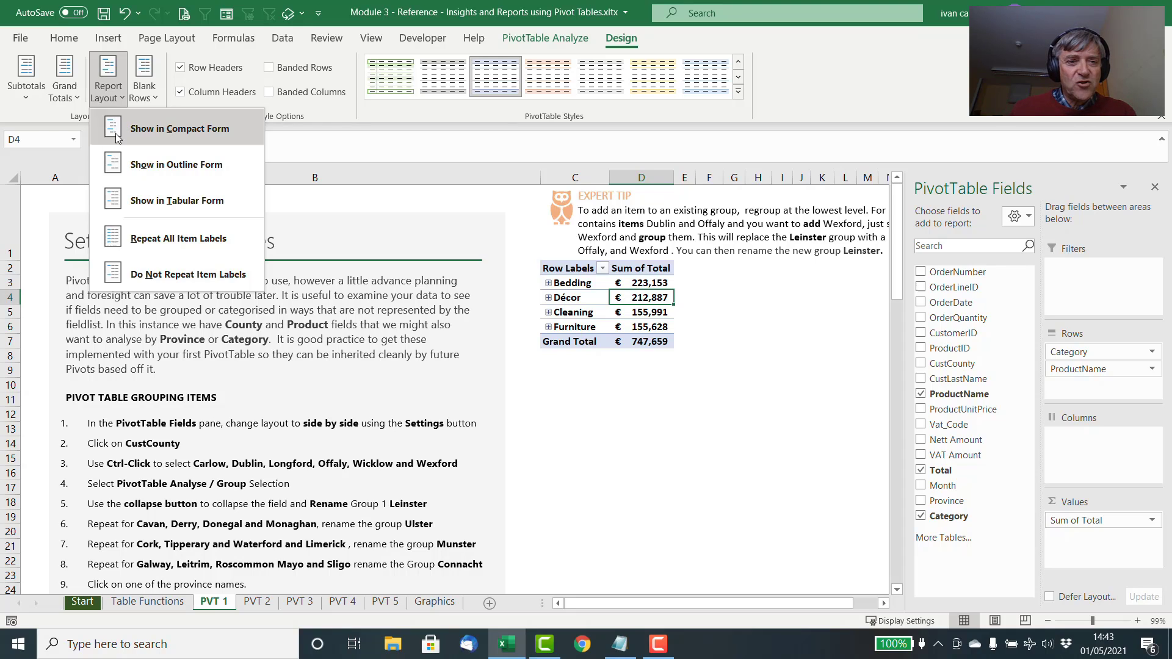
left_click(126, 201)
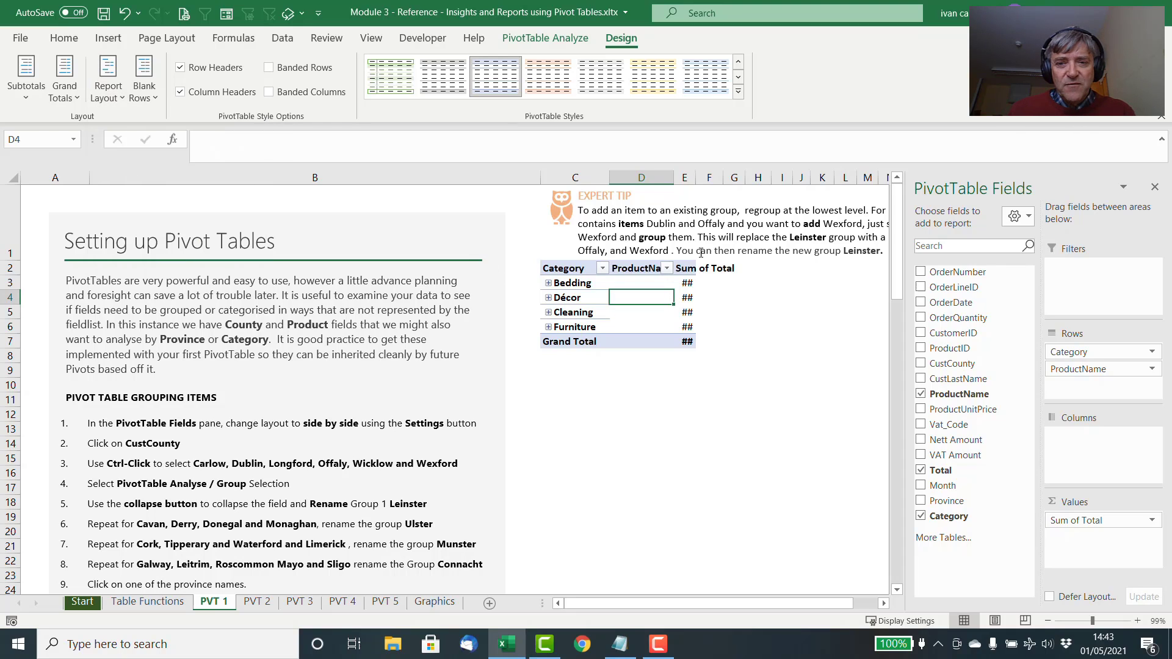
left_click_drag(698, 177, 732, 176)
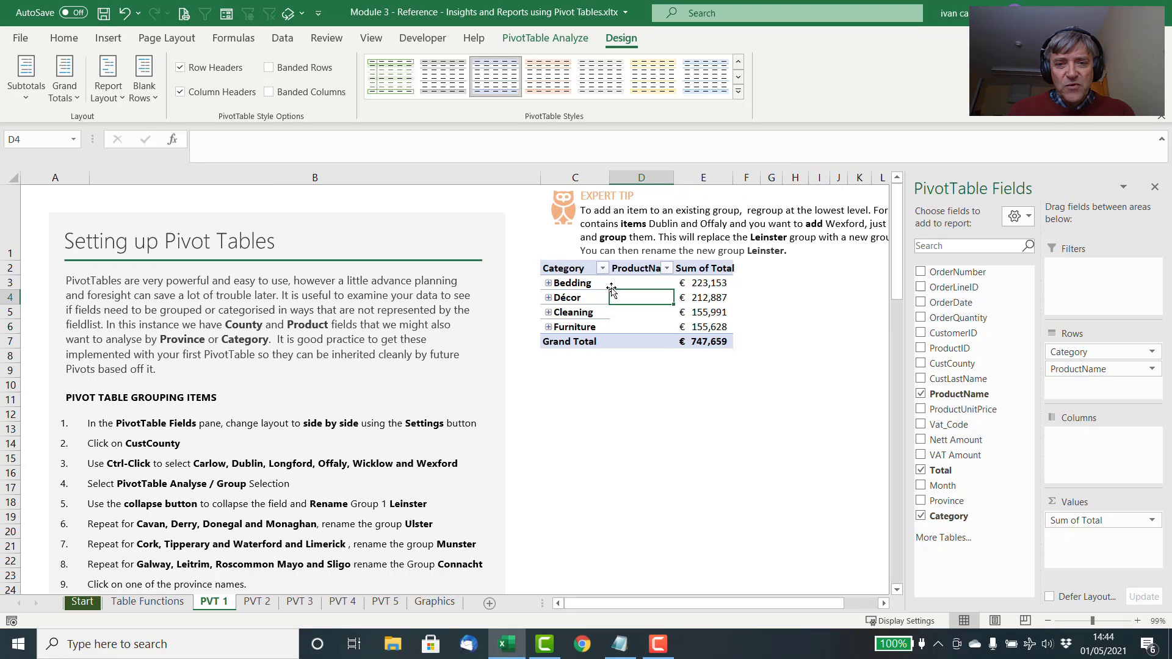
Expand the Bedding category and set the Category field to repeat its item labels
left_click(548, 283)
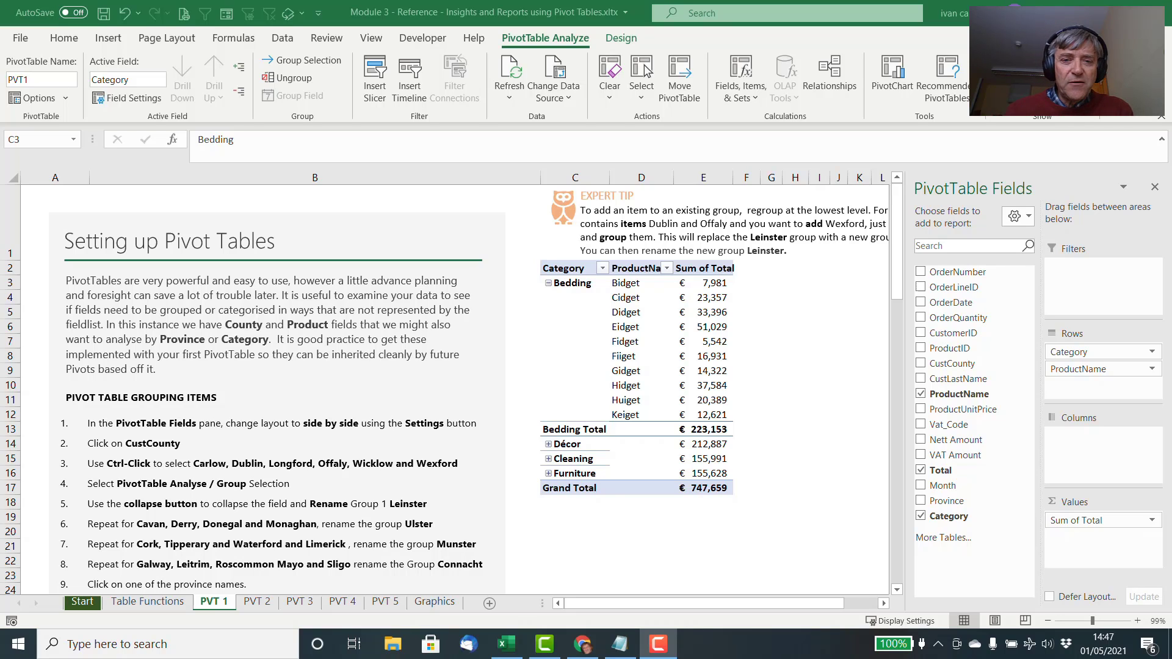
left_click(570, 283)
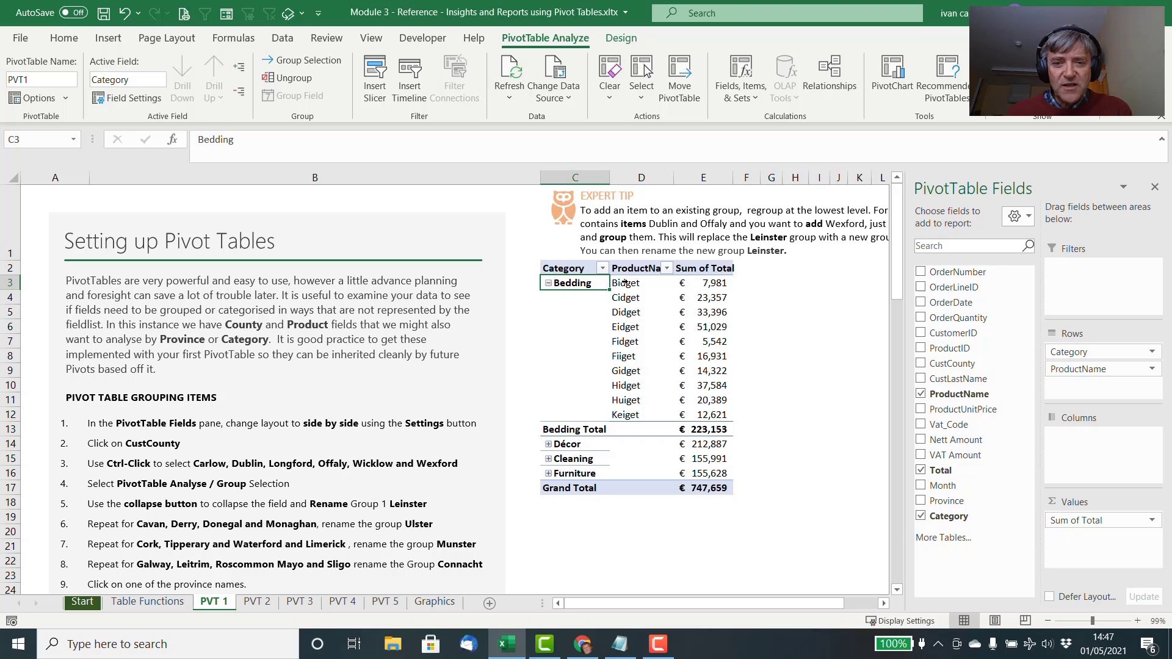
right_click(574, 284)
left_click(631, 554)
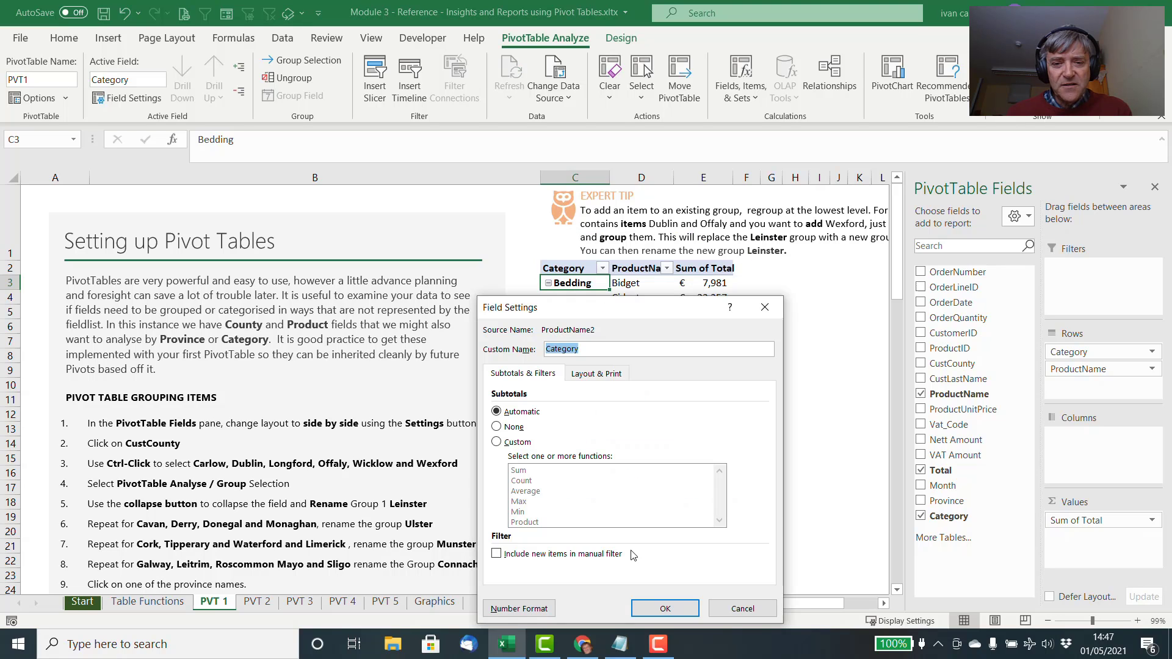
left_click(588, 375)
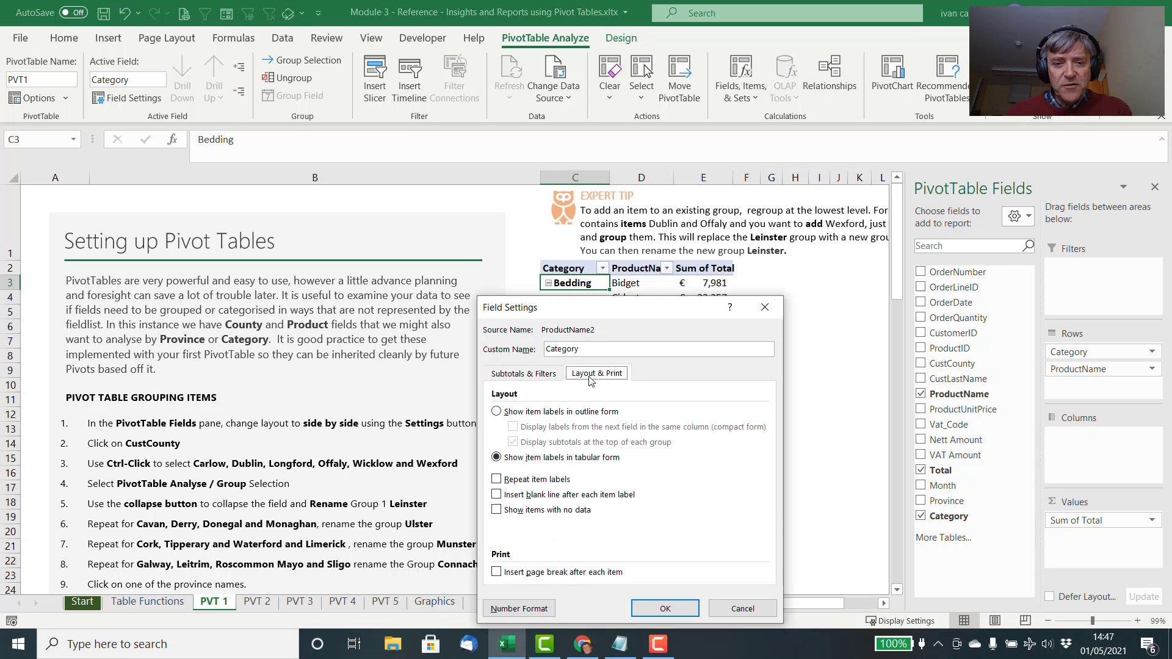
left_click(497, 479)
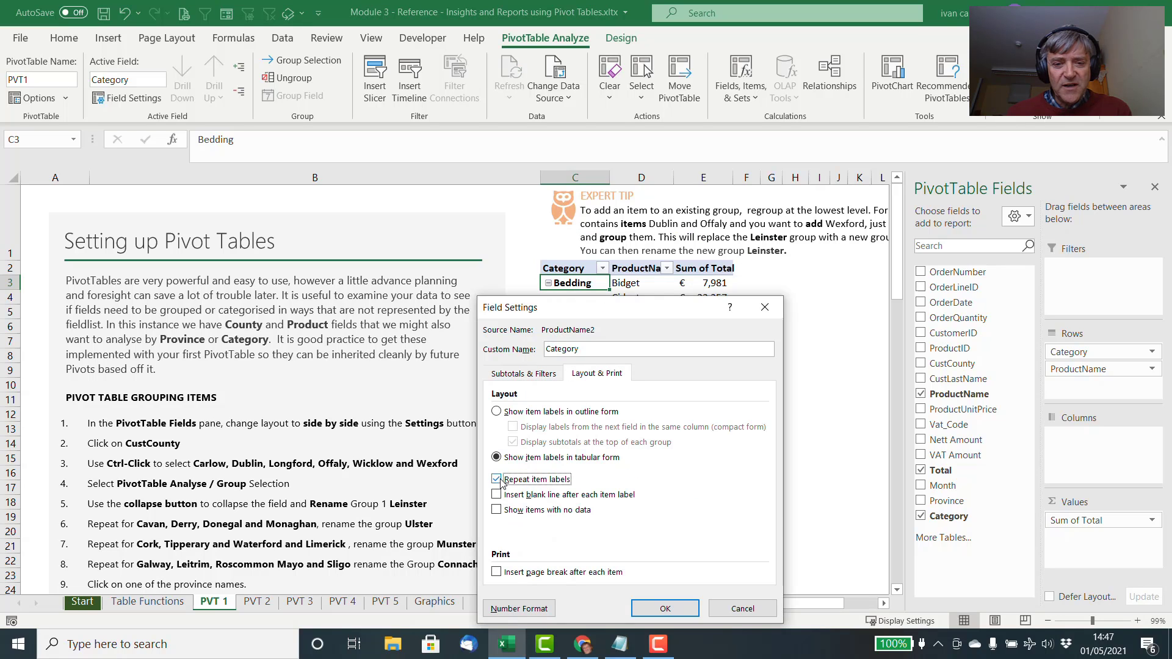
left_click(665, 609)
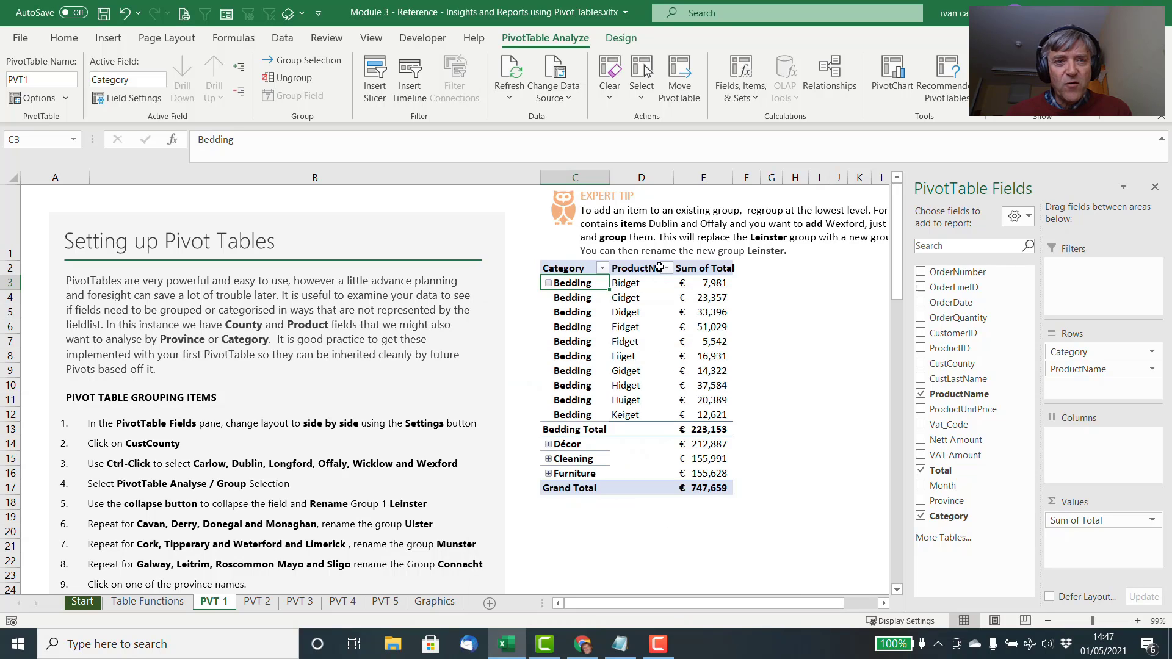
Apply the grey Light pivot table style with shaded row headers to the pivot table
left_click(621, 38)
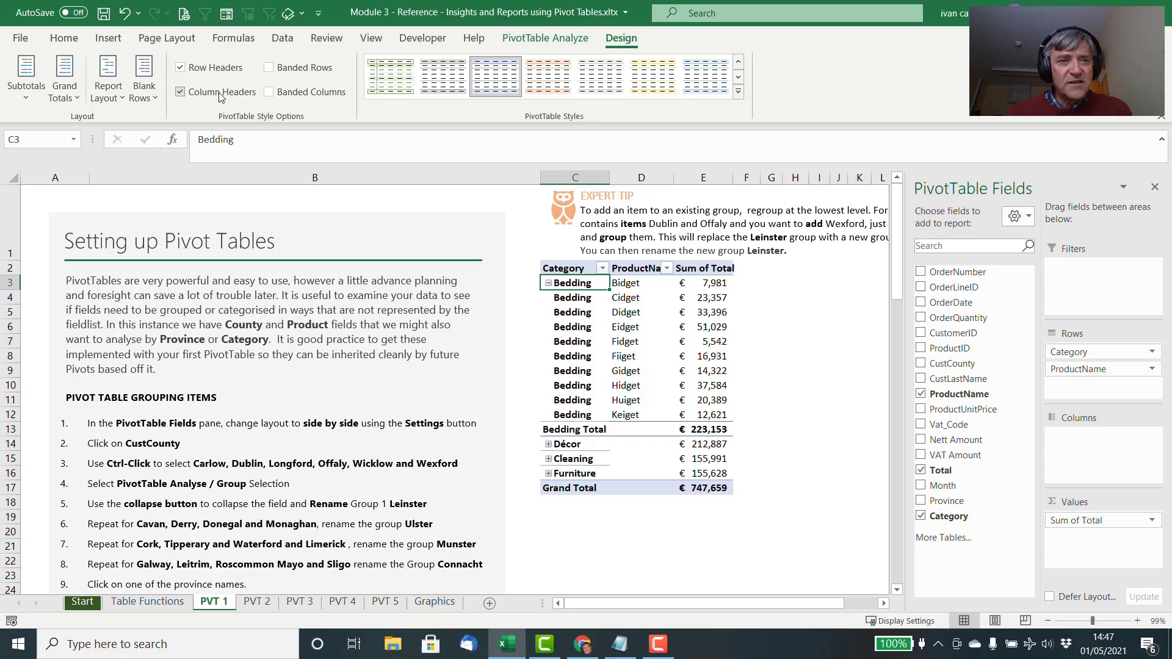
left_click(122, 98)
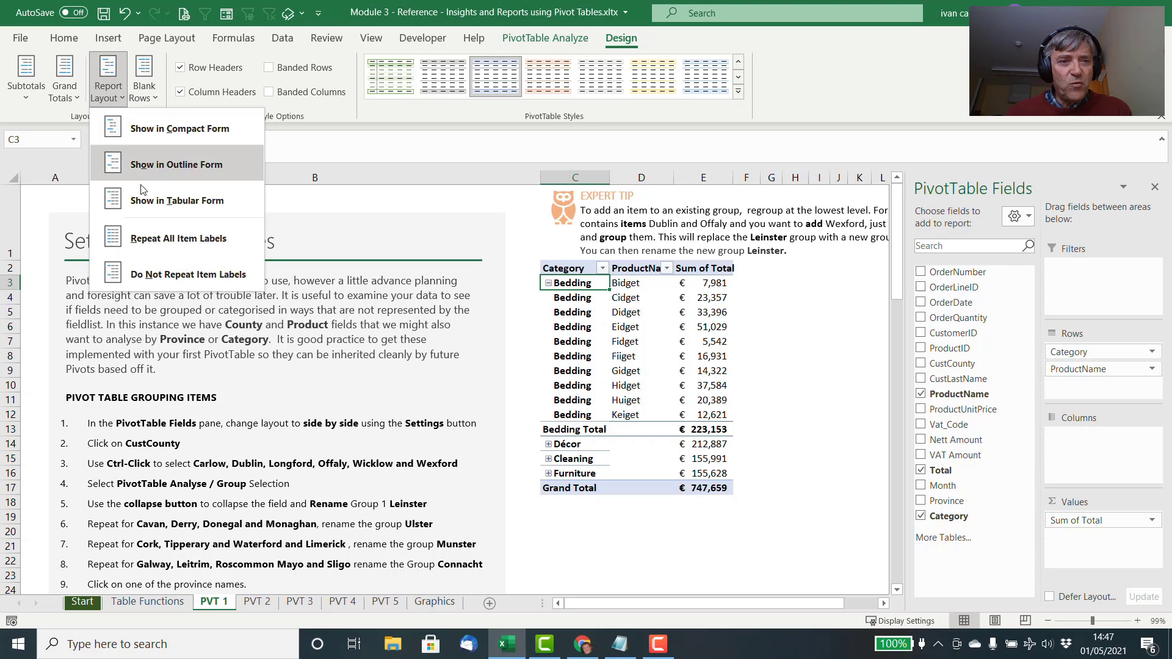
left_click(523, 279)
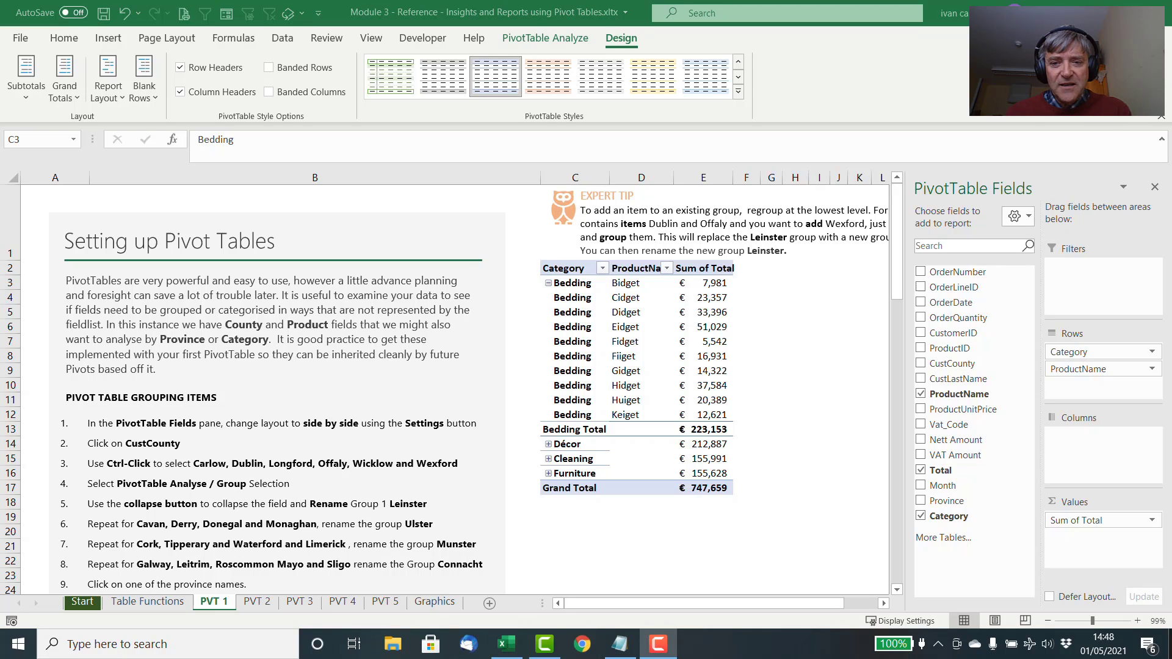
left_click(629, 344)
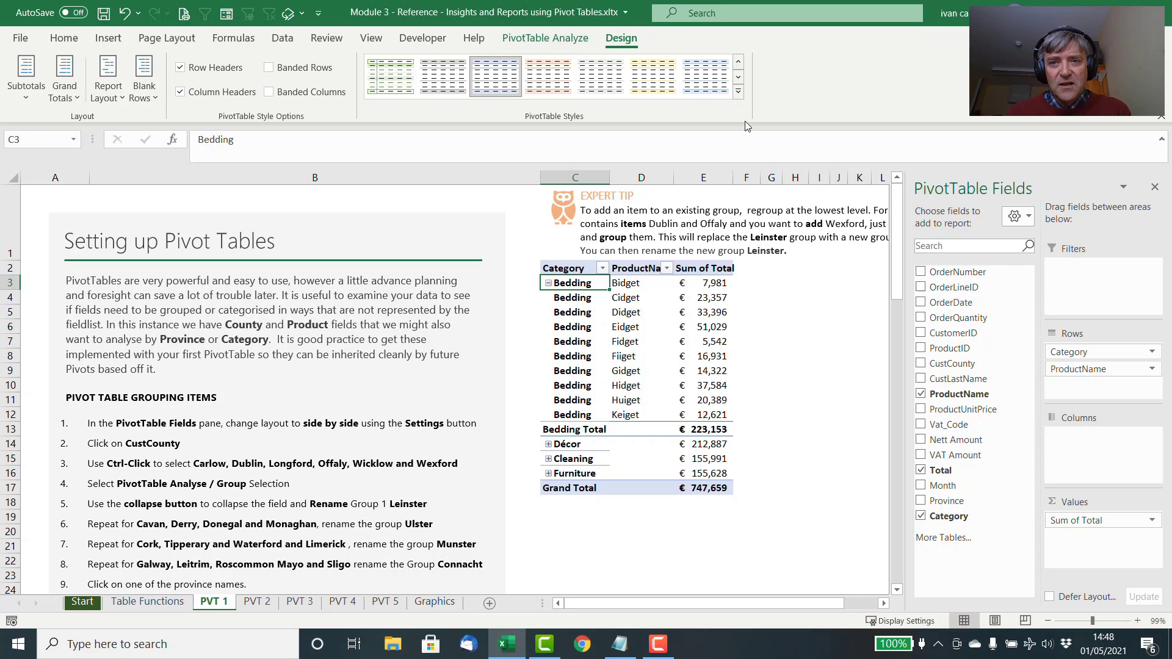
left_click(738, 92)
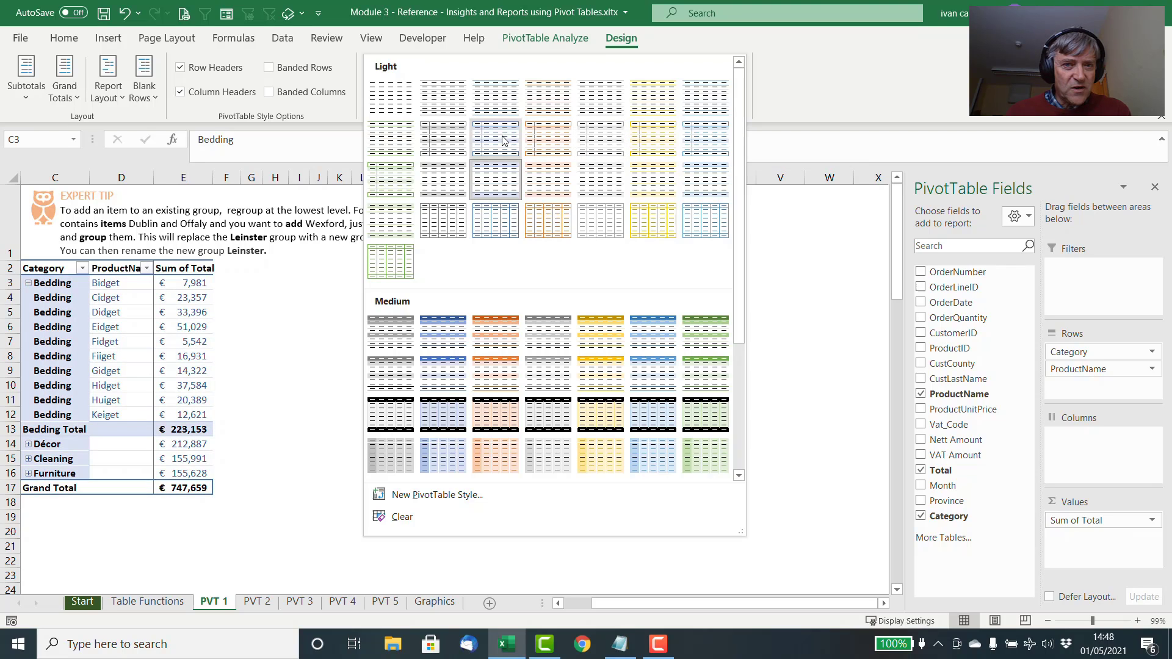
left_click(442, 140)
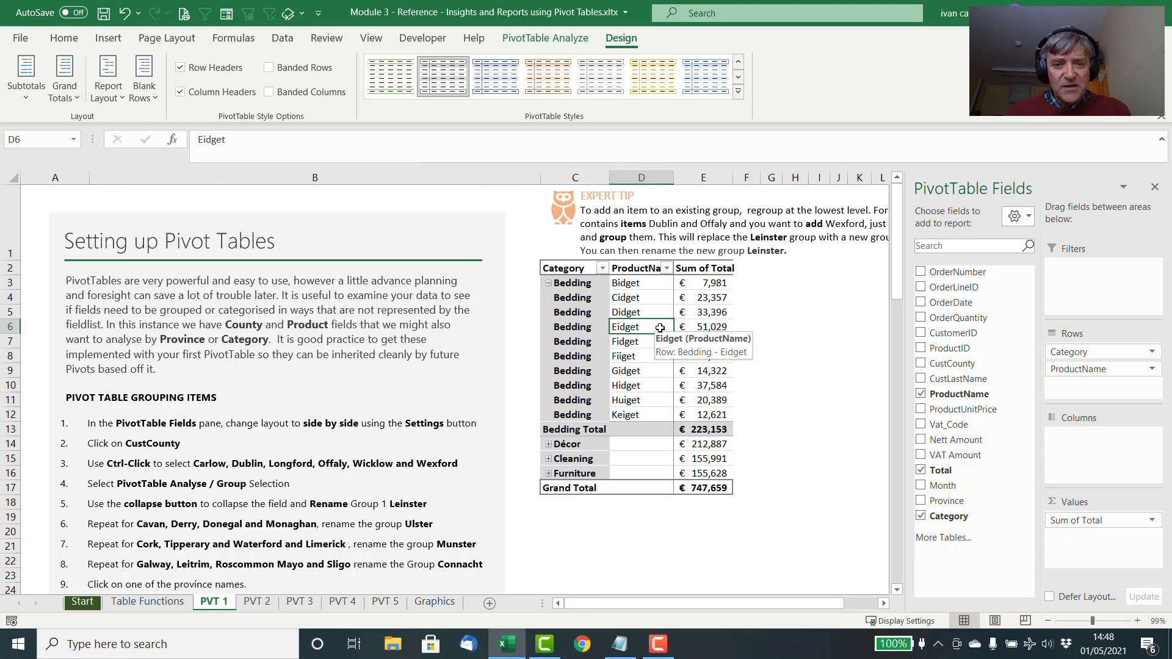
Expand the Décor, Cleaning and Furniture categories to show their individual products
left_click(548, 445)
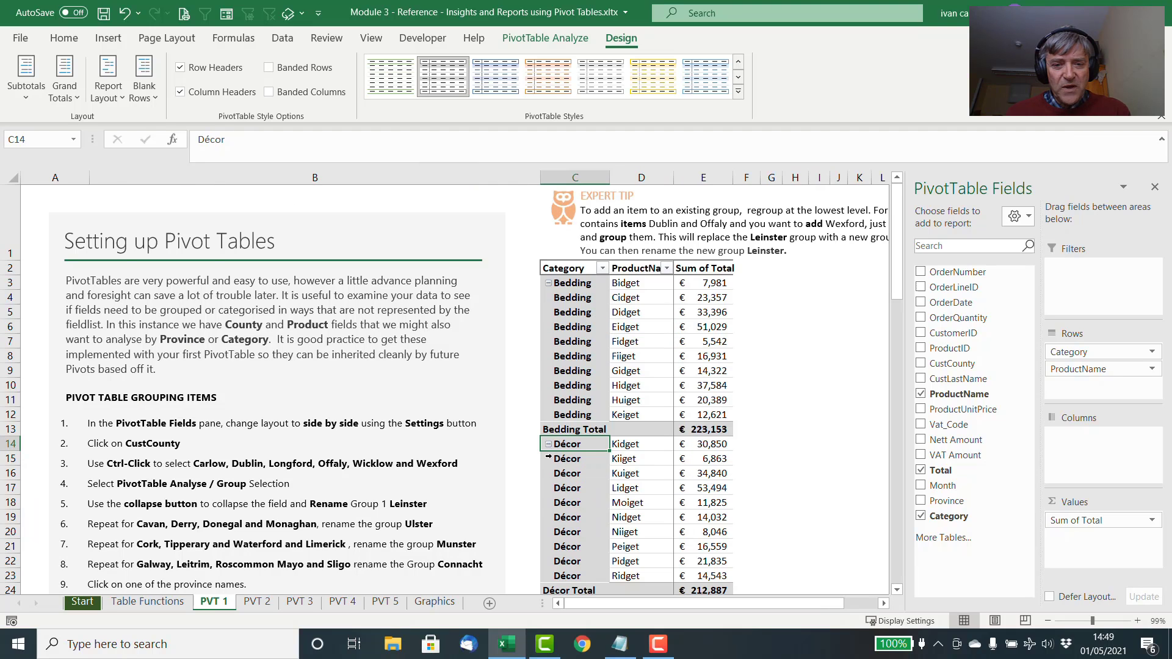
scroll(575, 450, "down", 3)
left_click(548, 413)
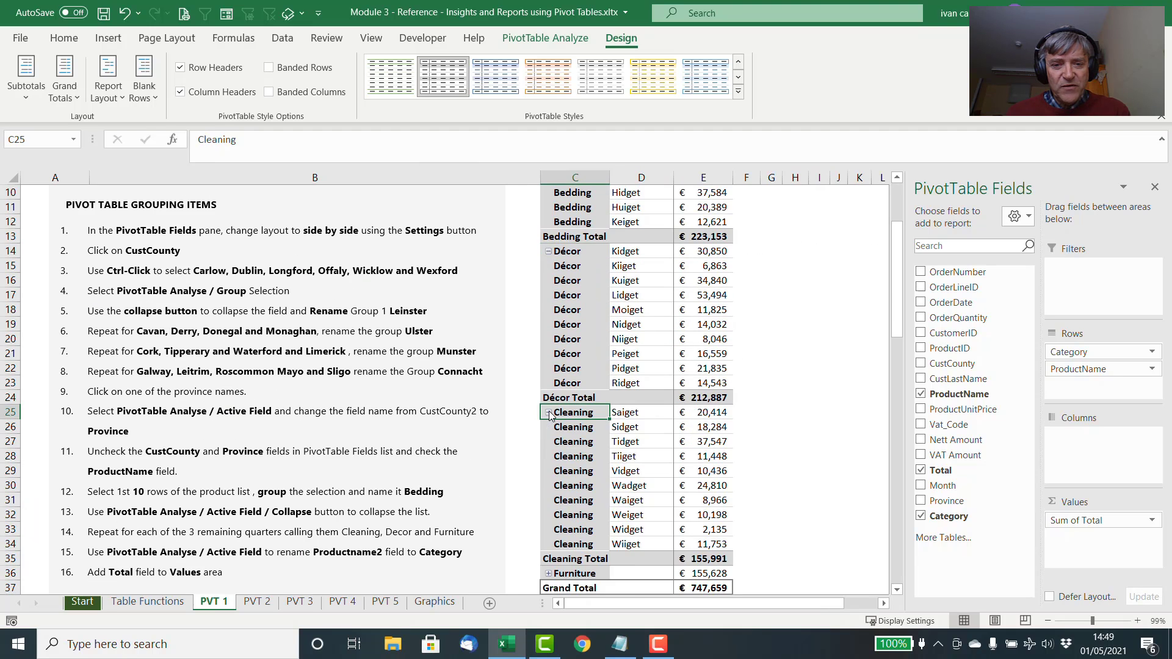
scroll(584, 411, "down", 3)
left_click(549, 445)
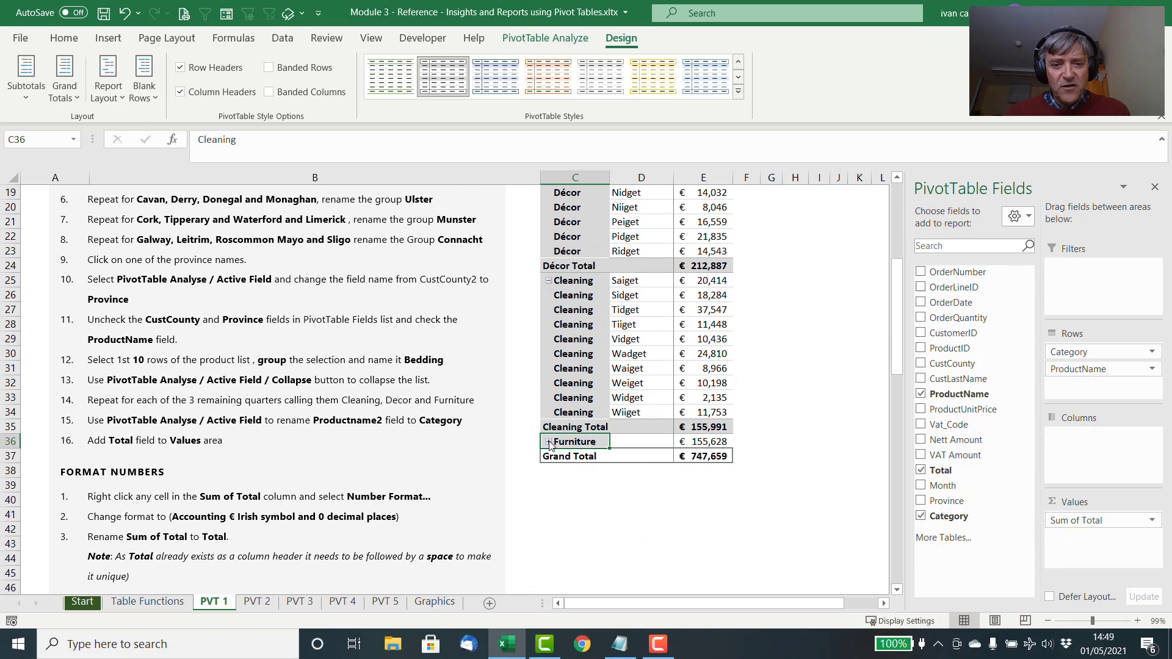
scroll(580, 421, "up", 6)
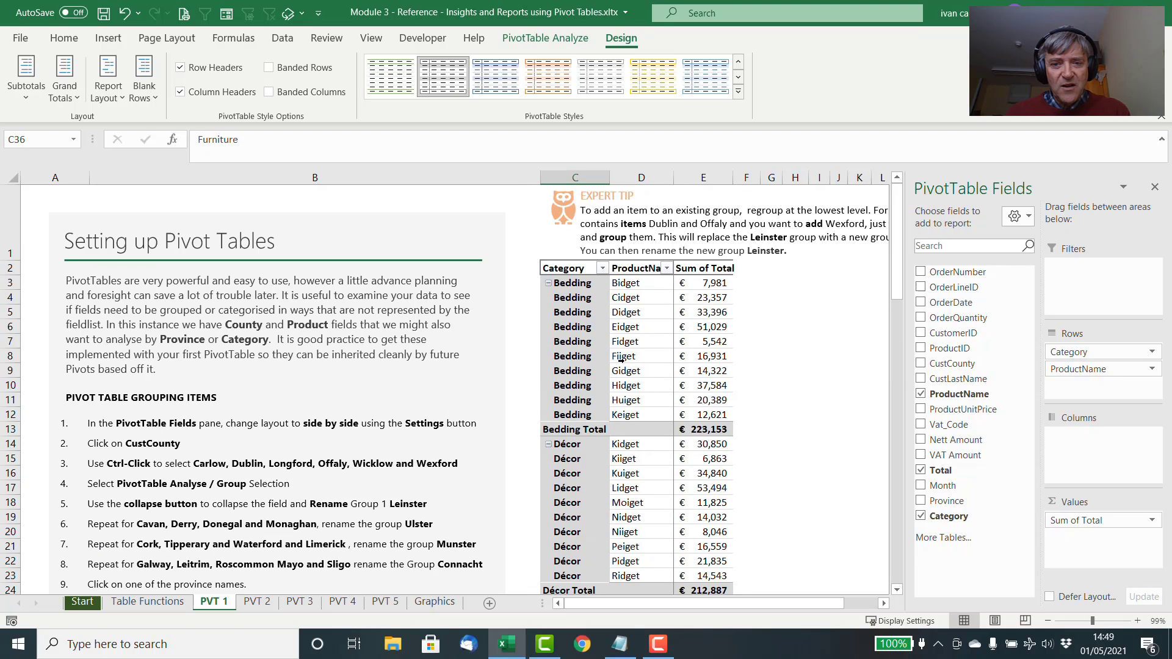